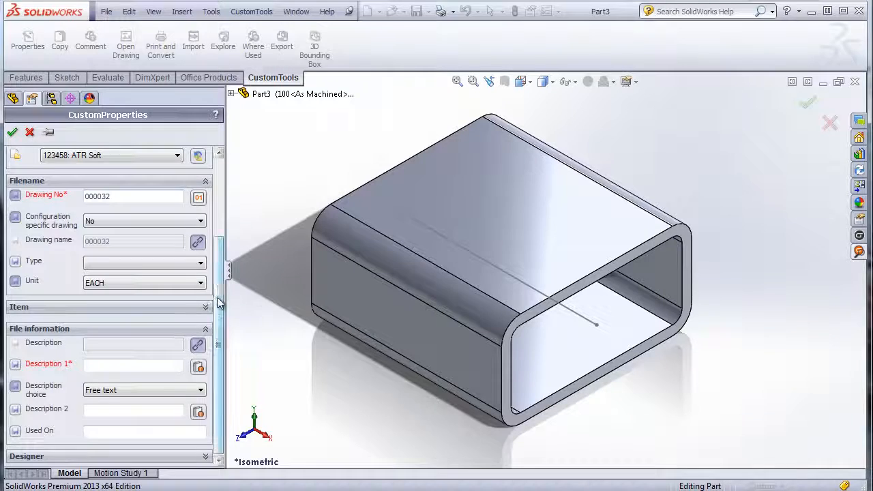
- Keep the Default action, switch the properties to This Configuration and choose configuration 150
{"action": "scroll", "coordinate": [213, 305], "scroll_direction": "up", "scroll_amount": 3}
{"action": "left_click", "coordinate": [180, 193]}
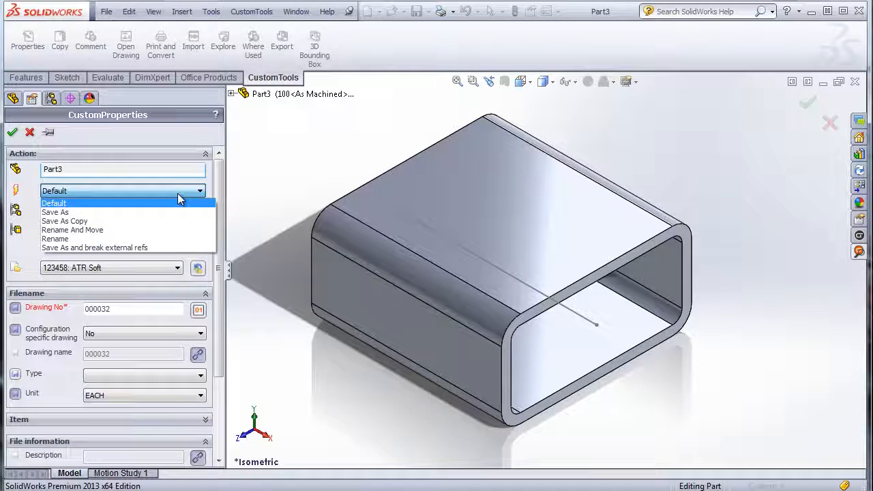
{"action": "left_click", "coordinate": [179, 198]}
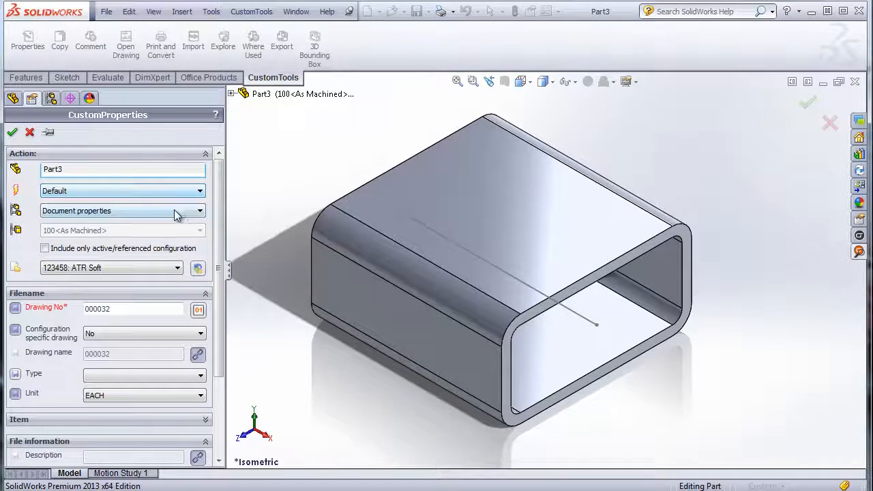
{"action": "left_click", "coordinate": [174, 210]}
{"action": "left_click", "coordinate": [167, 233]}
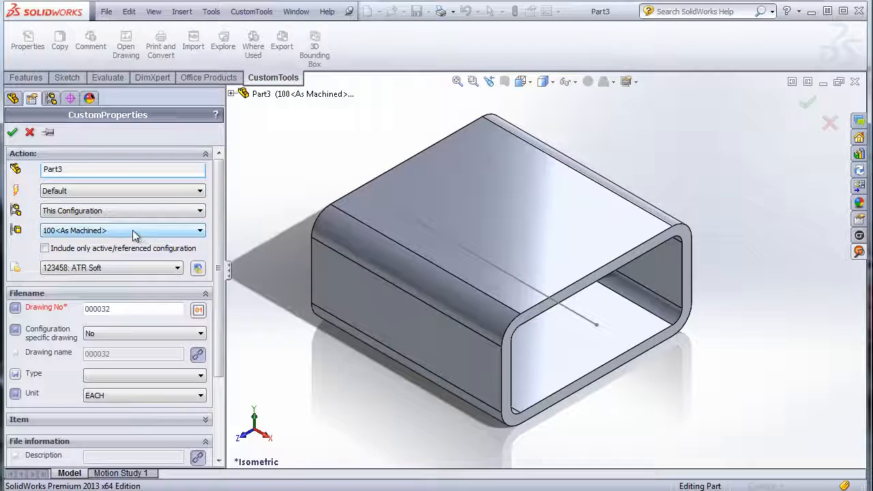
{"action": "left_click", "coordinate": [127, 231]}
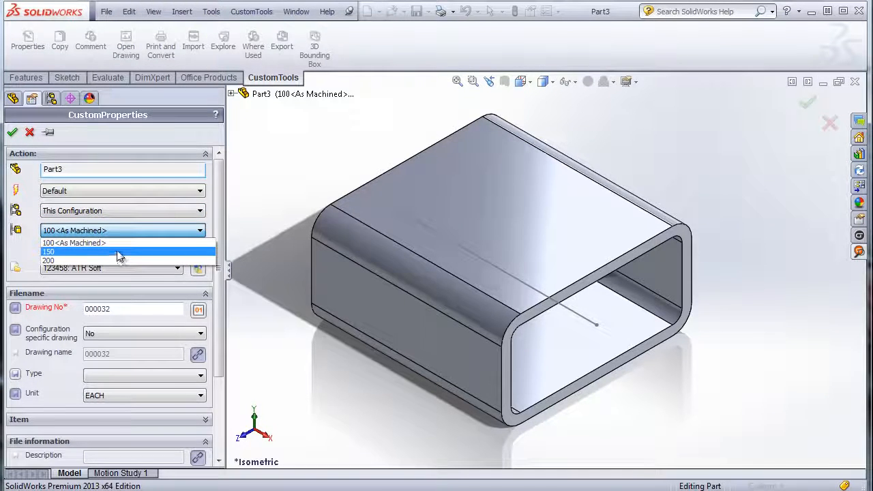
{"action": "left_click", "coordinate": [119, 251]}
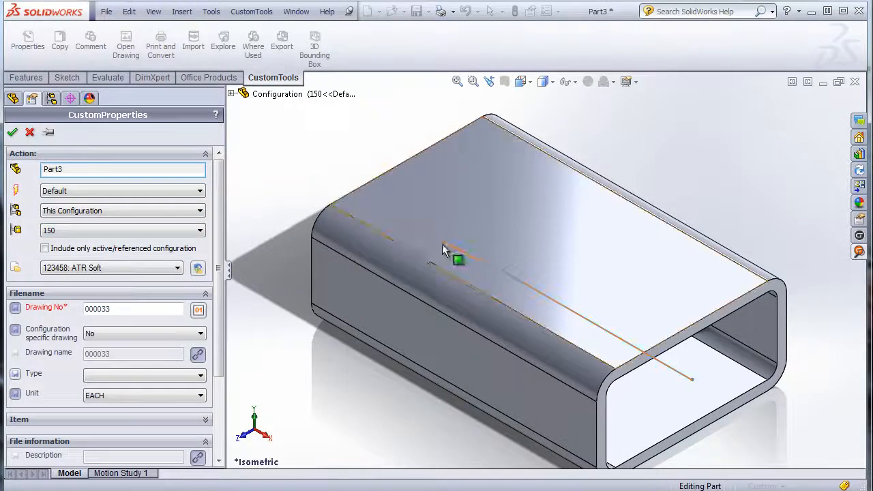
- Assign the part to project 123457: CustomTools and look up the next File Number code without taking it
{"action": "left_click_drag", "start_coordinate": [219, 213], "coordinate": [228, 269]}
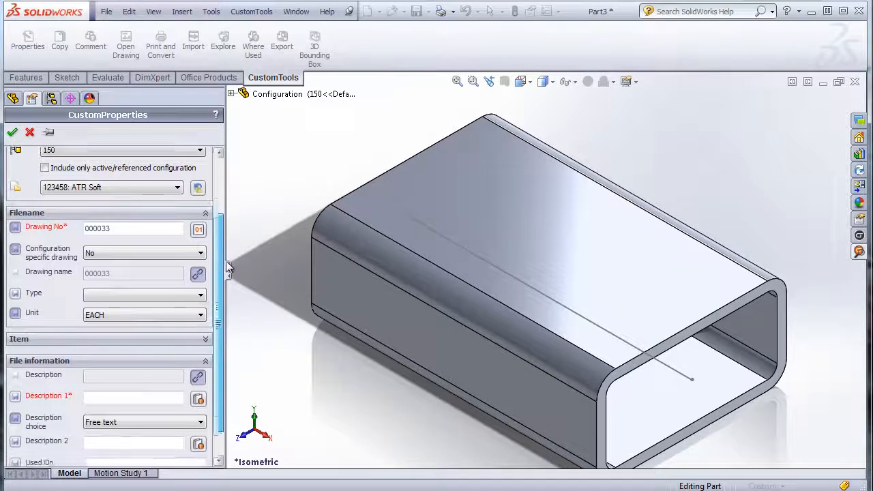
{"action": "left_click", "coordinate": [169, 189]}
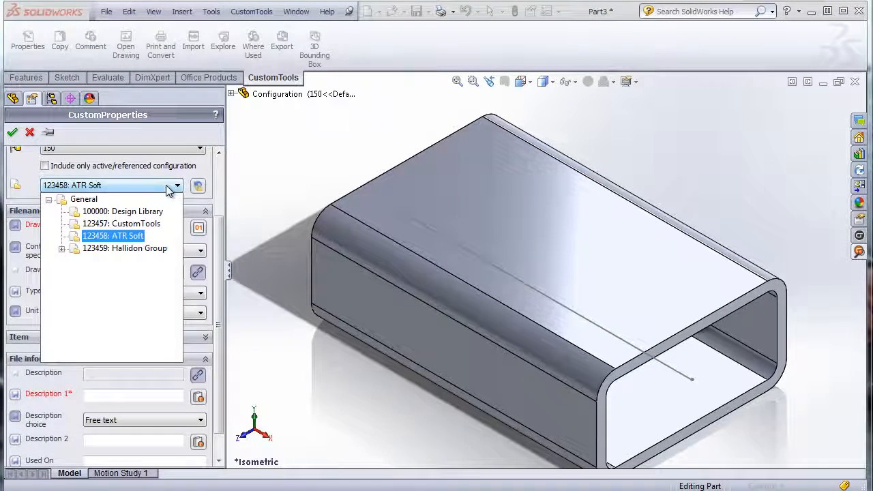
{"action": "left_click", "coordinate": [157, 224]}
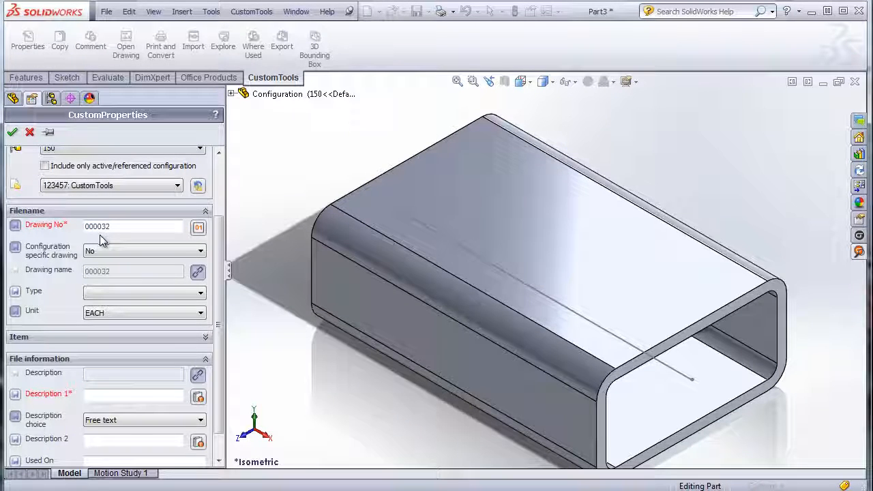
{"action": "left_click", "coordinate": [198, 230]}
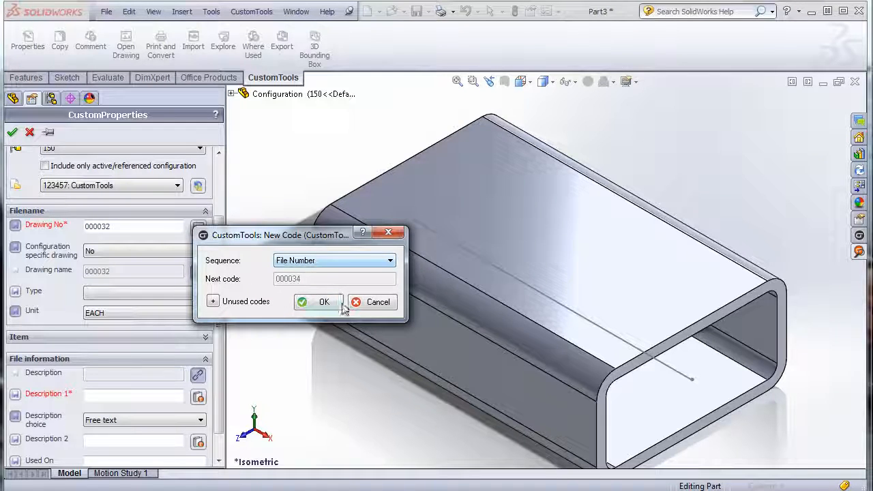
{"action": "left_click", "coordinate": [372, 302]}
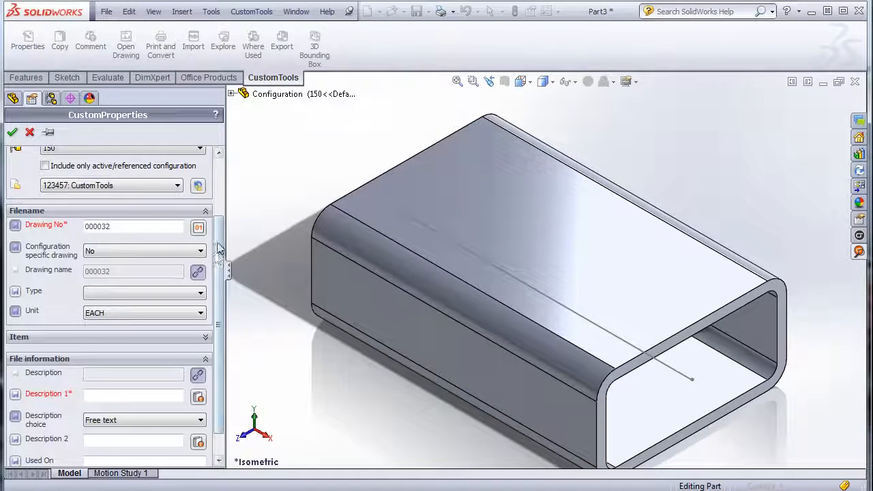
- Set the configuration specific drawing option to Yes and the part type to Fabricated
{"action": "scroll", "coordinate": [221, 252], "scroll_direction": "down", "scroll_amount": 1}
{"action": "scroll", "coordinate": [221, 250], "scroll_direction": "down", "scroll_amount": 1}
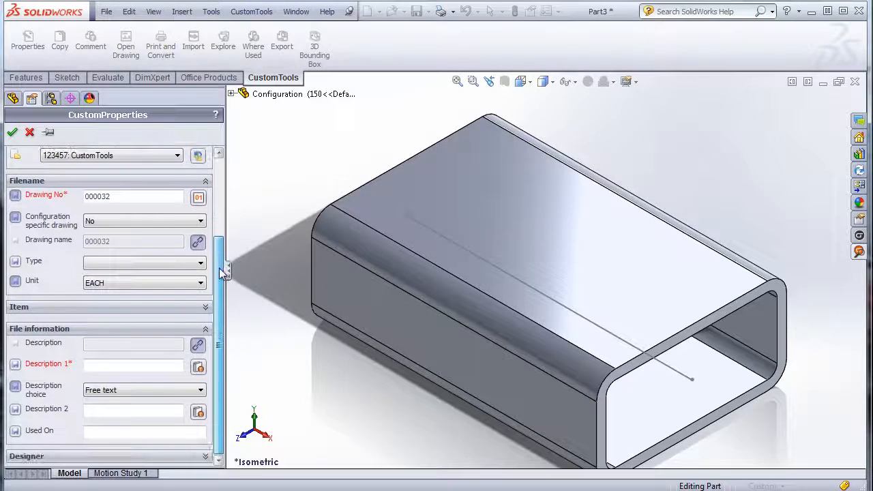
{"action": "left_click", "coordinate": [134, 221]}
{"action": "left_click", "coordinate": [115, 250]}
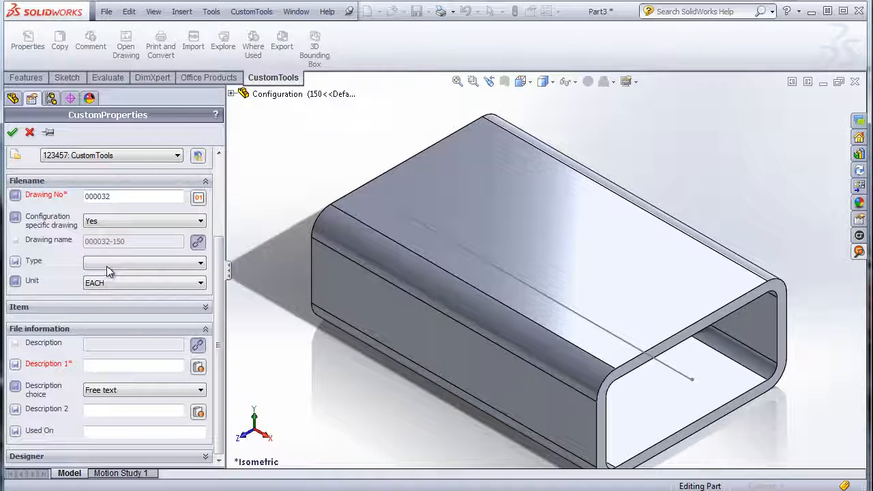
{"action": "left_click", "coordinate": [107, 265]}
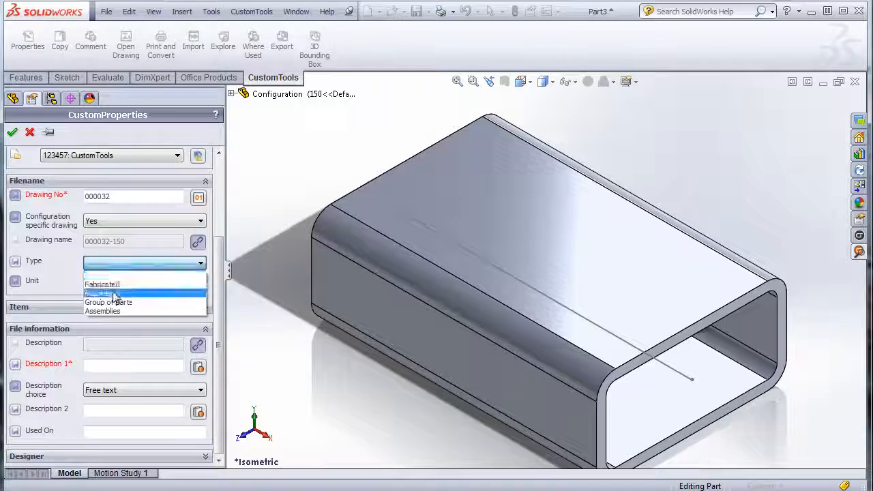
{"action": "left_click", "coordinate": [113, 292]}
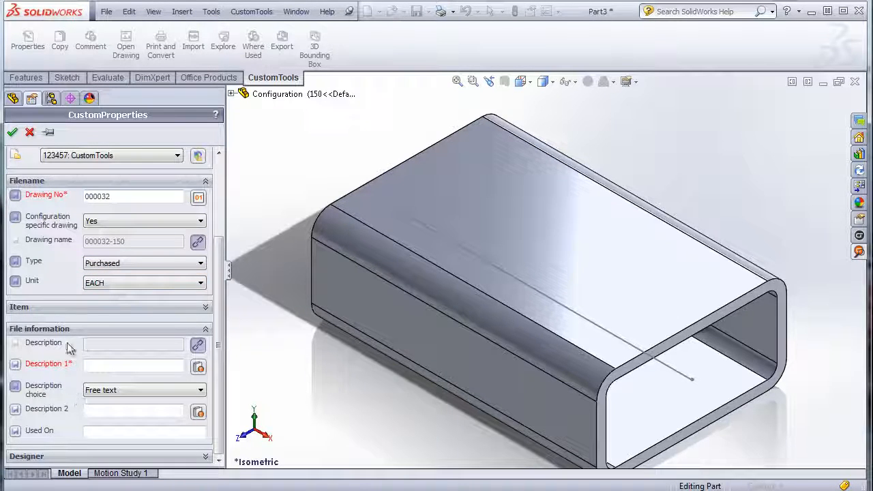
{"action": "left_click", "coordinate": [102, 264]}
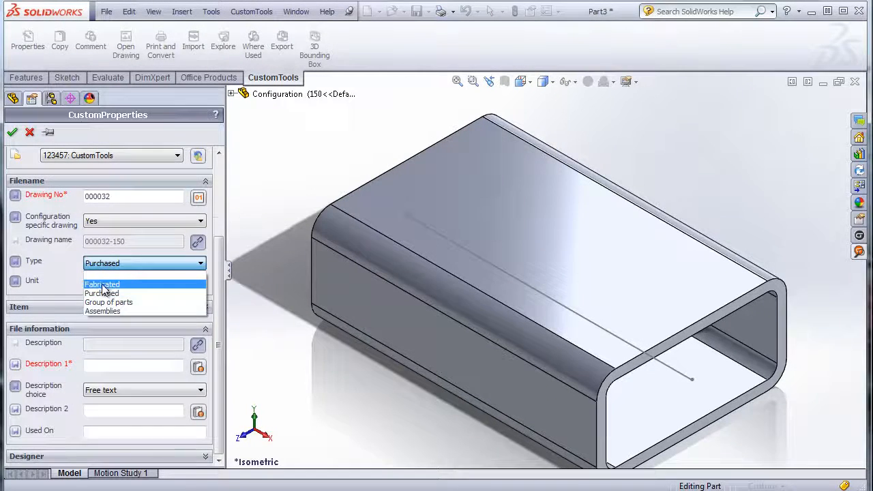
{"action": "left_click", "coordinate": [102, 285]}
- Set the cutting method in the Dxf selection to Water cut
{"action": "mouse_move", "coordinate": [220, 240]}
{"action": "left_mouse_down"}
{"action": "mouse_move", "coordinate": [218, 317]}
{"action": "mouse_move", "coordinate": [210, 270]}
{"action": "left_mouse_up"}
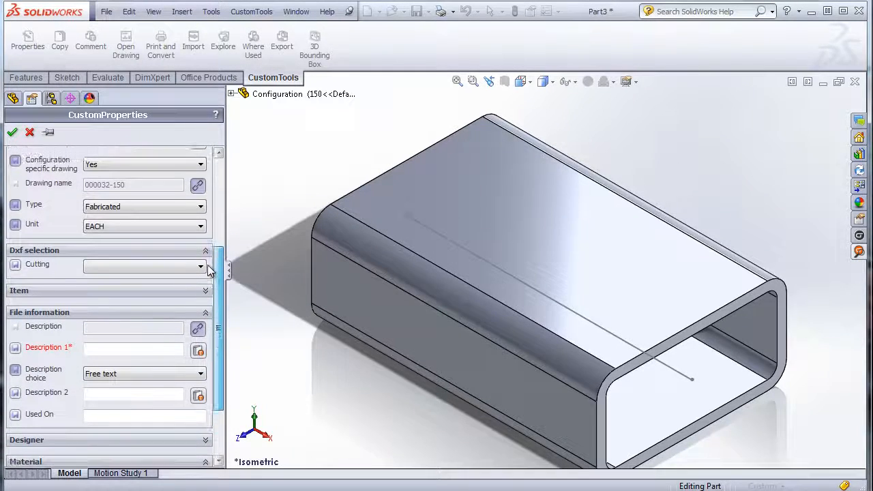
{"action": "left_click", "coordinate": [176, 267]}
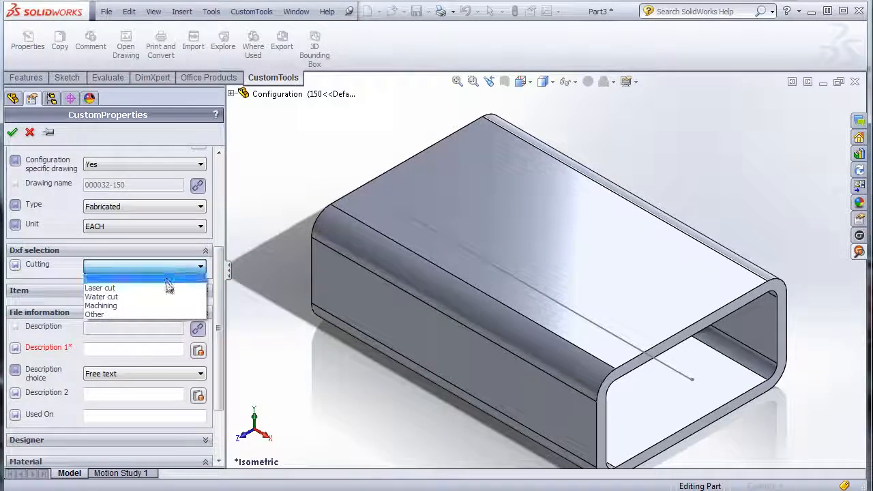
{"action": "left_click", "coordinate": [167, 298]}
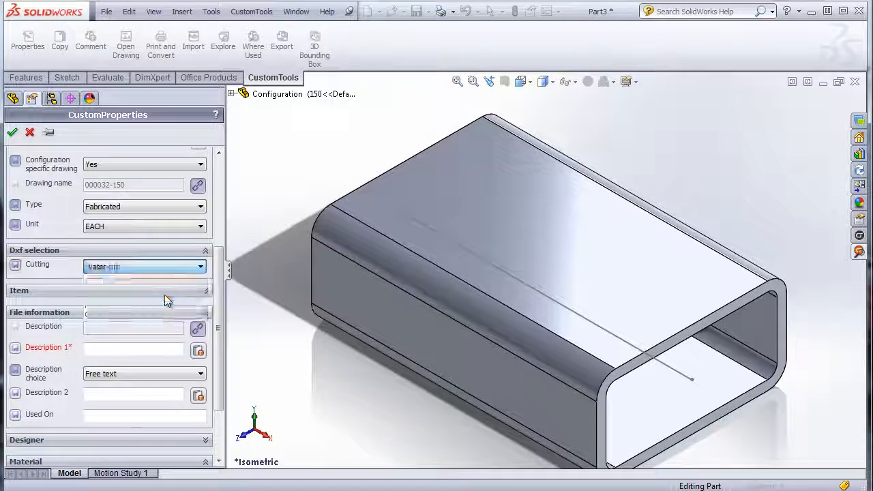
- Search the item database for Description1 "Hollow" and link item MA11242, the 110X110X5 hollow square bar, to the part
{"action": "left_click", "coordinate": [205, 290]}
{"action": "scroll", "coordinate": [218, 265], "scroll_direction": "down", "scroll_amount": 5}
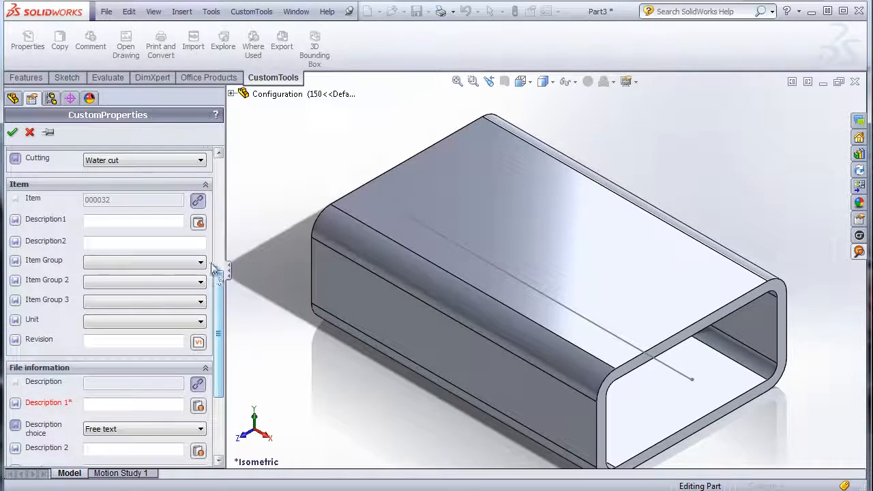
{"action": "left_click", "coordinate": [198, 225]}
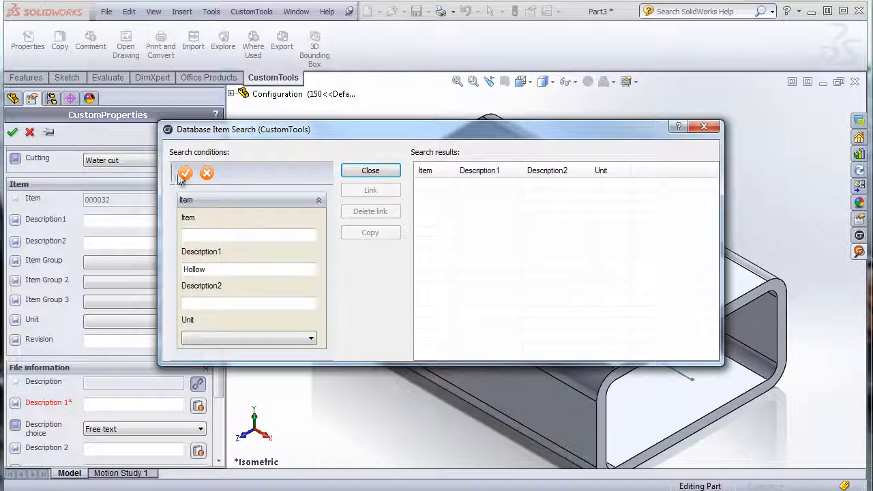
{"action": "left_click", "coordinate": [184, 173]}
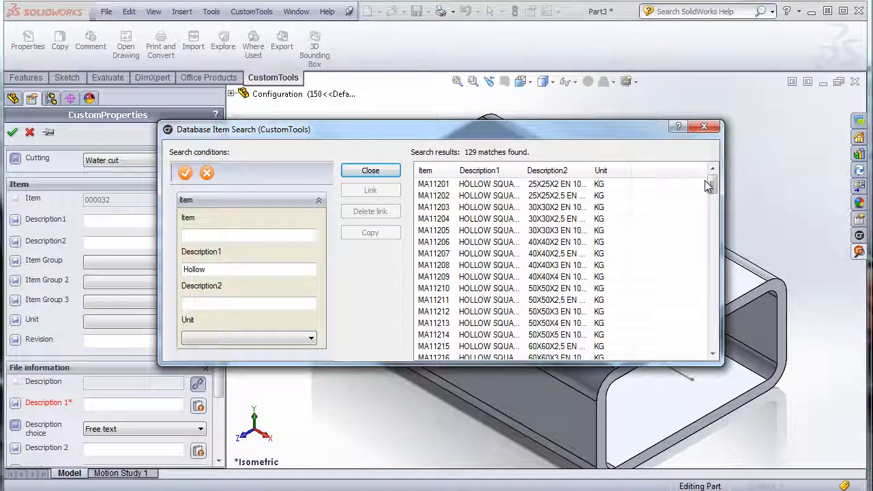
{"action": "left_click_drag", "start_coordinate": [709, 185], "coordinate": [711, 234]}
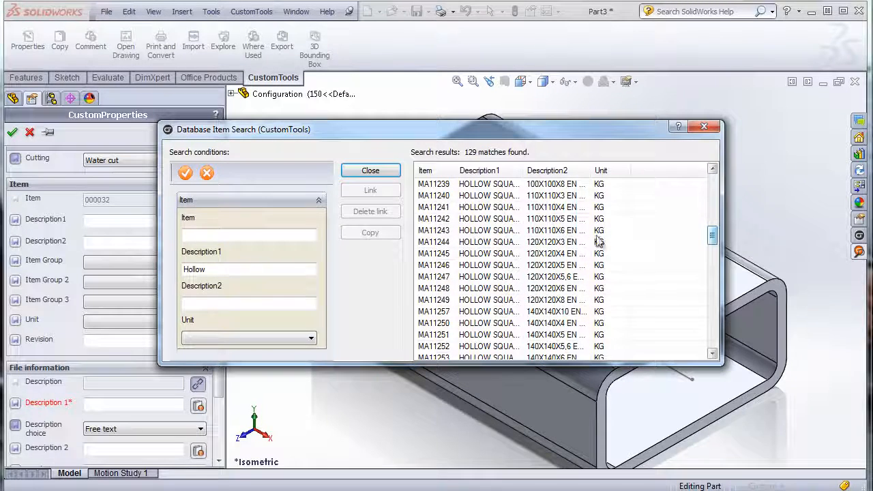
{"action": "left_click", "coordinate": [430, 220]}
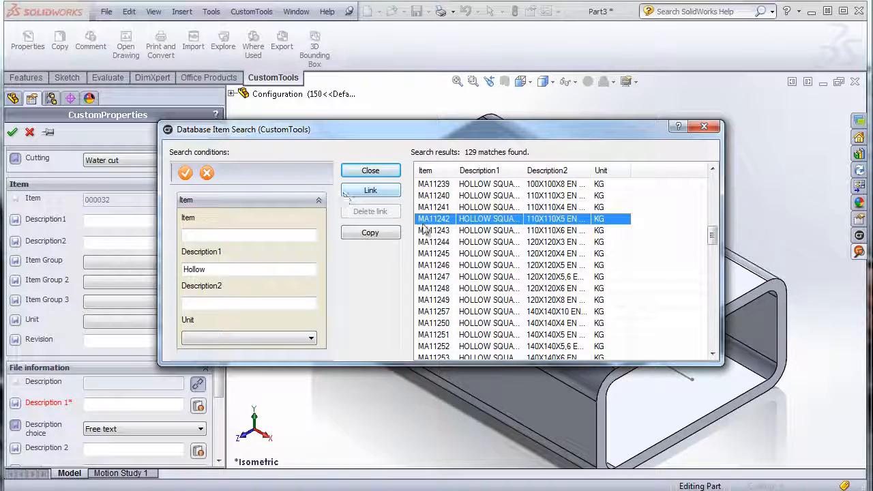
{"action": "left_click", "coordinate": [371, 191]}
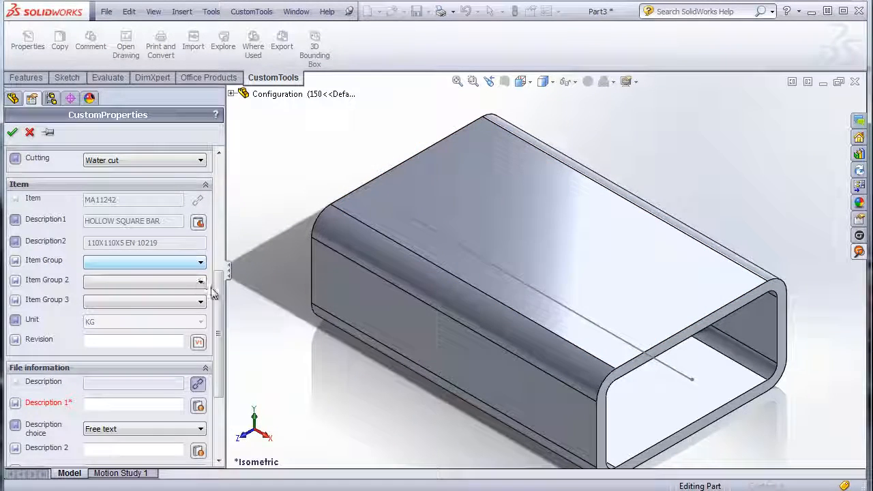
- Classify the item with Item Group STANDARD PARTS, Item Group 2 CONVEYOR and Item Group 3 FRAME
{"action": "scroll", "coordinate": [102, 245], "scroll_direction": "down", "scroll_amount": 2}
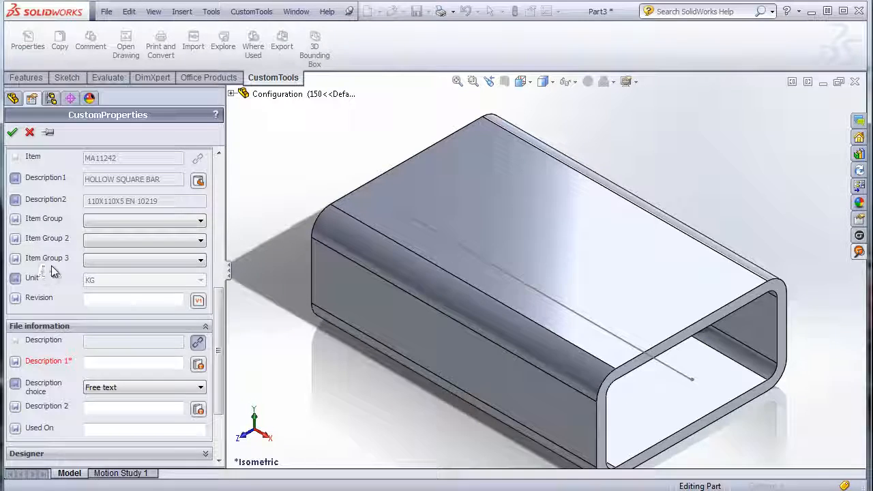
{"action": "left_click", "coordinate": [123, 222]}
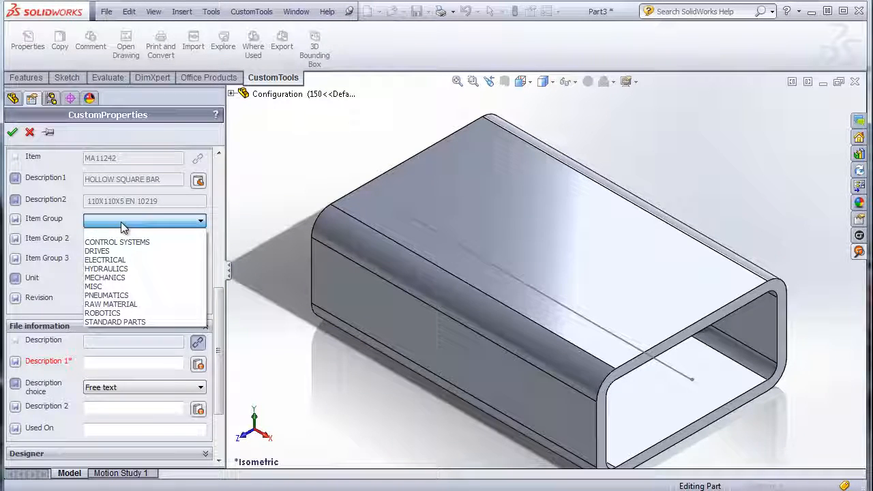
{"action": "left_click", "coordinate": [114, 321]}
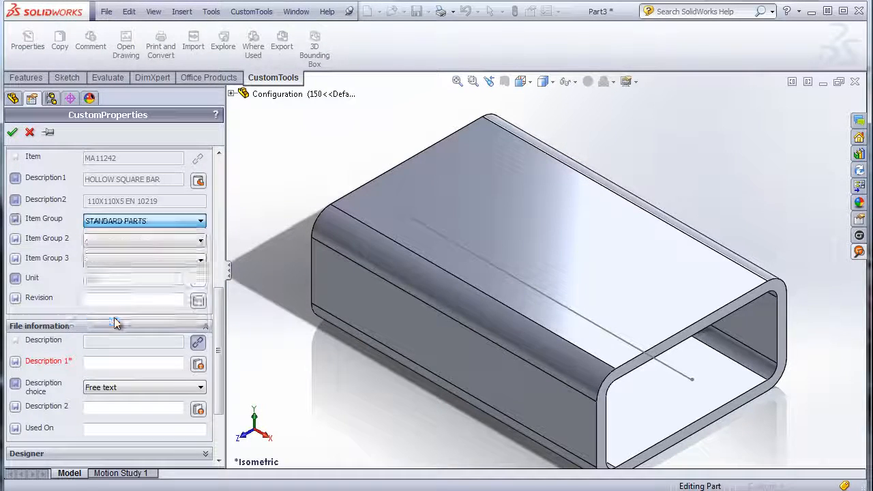
{"action": "left_click", "coordinate": [109, 240]}
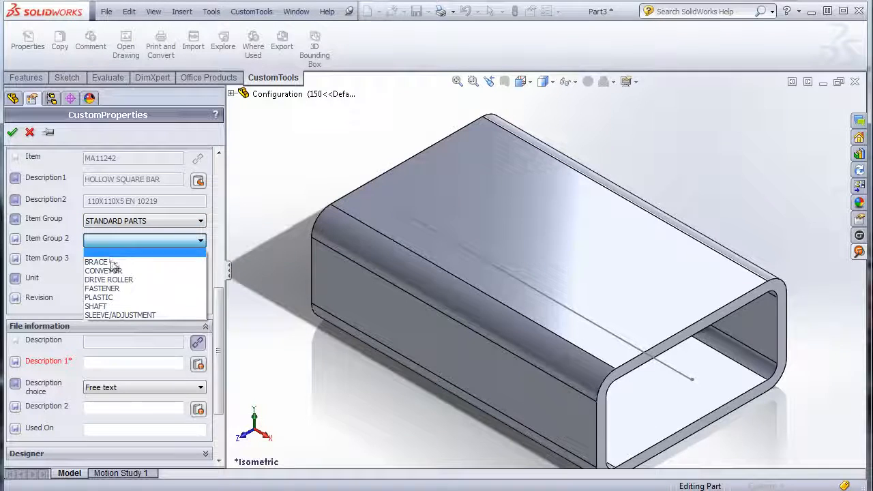
{"action": "left_click", "coordinate": [106, 288]}
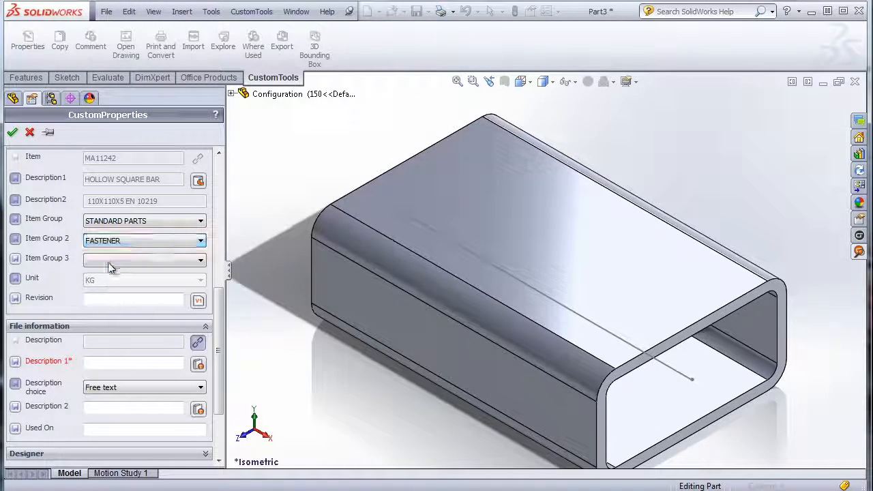
{"action": "left_click", "coordinate": [107, 261]}
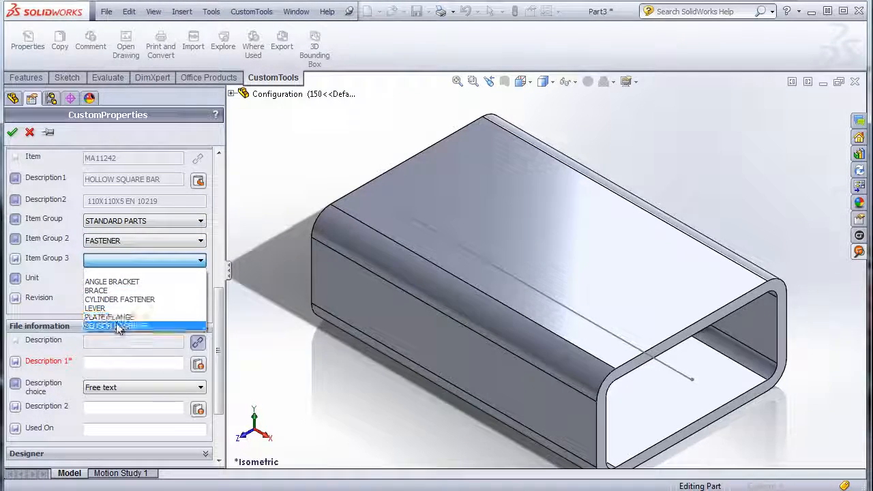
{"action": "left_click", "coordinate": [111, 241]}
{"action": "left_click", "coordinate": [112, 242]}
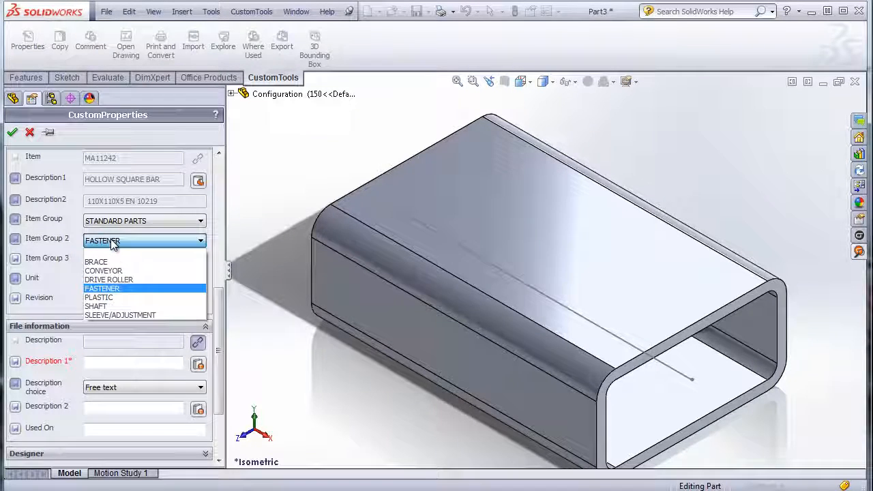
{"action": "left_click", "coordinate": [116, 271]}
{"action": "left_click", "coordinate": [118, 262]}
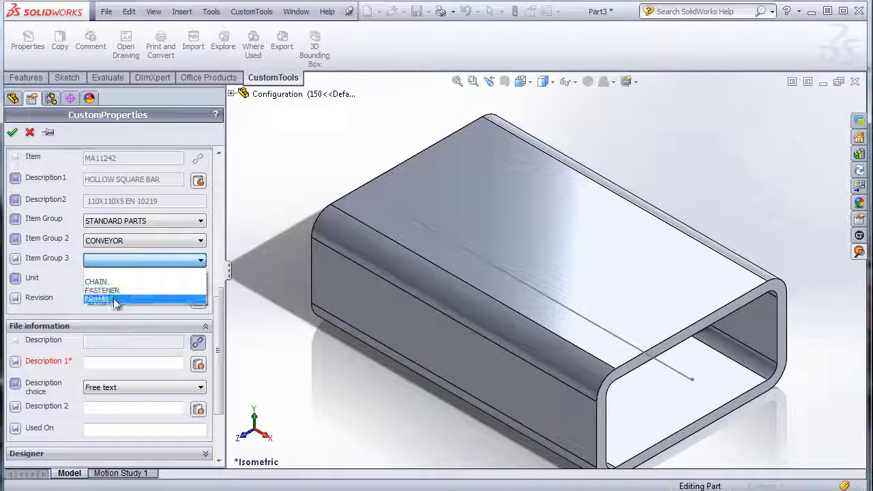
{"action": "left_click", "coordinate": [113, 300]}
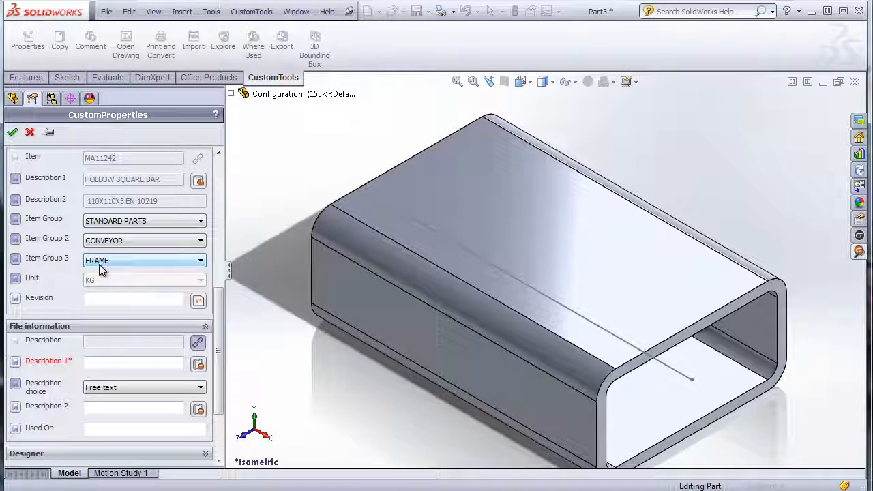
- Add revision 1 with the description "Adding screw holes", the designer's name and the date 3/12/2013
{"action": "scroll", "coordinate": [196, 273], "scroll_direction": "down", "scroll_amount": 3}
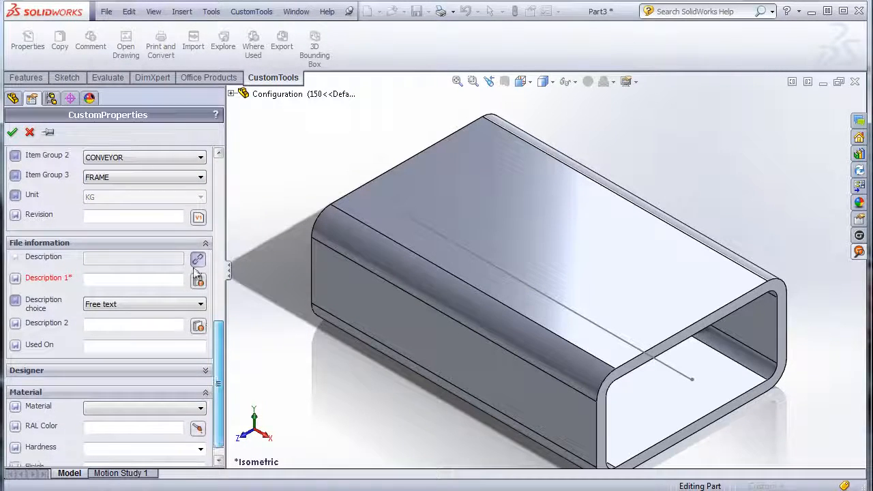
{"action": "left_click", "coordinate": [198, 217]}
{"action": "left_click", "coordinate": [595, 210]}
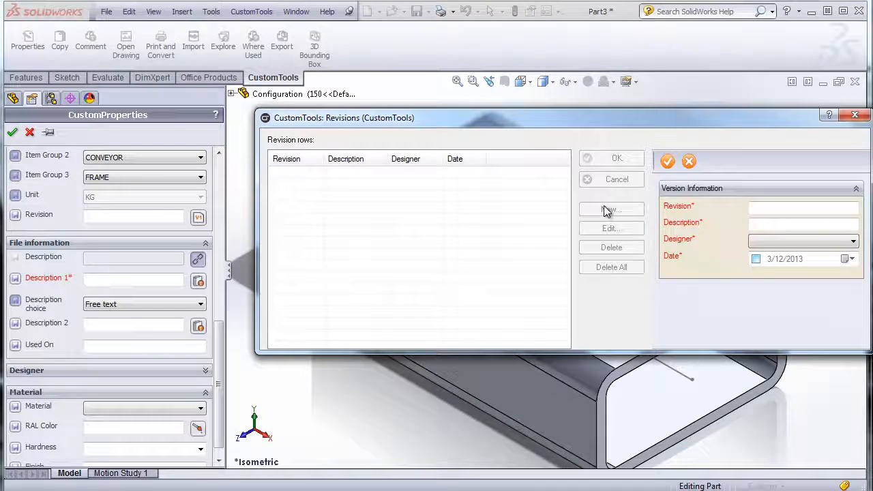
{"action": "left_click", "coordinate": [774, 209]}
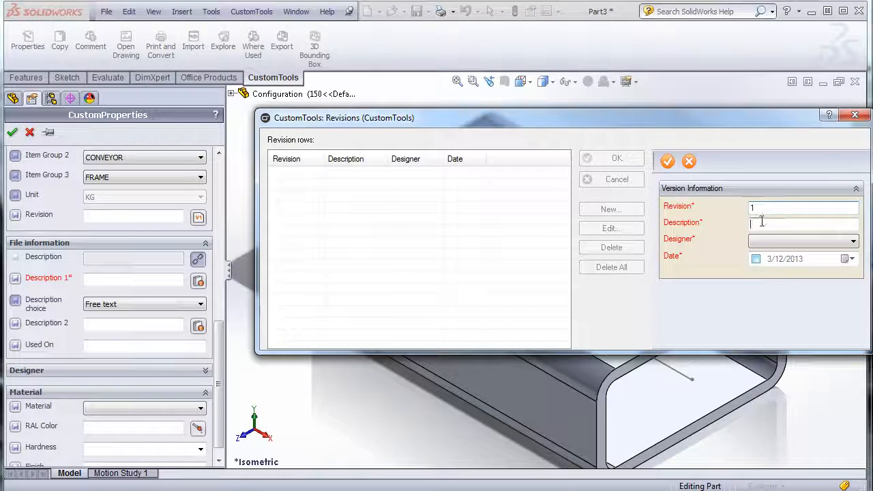
{"action": "left_click", "coordinate": [761, 223]}
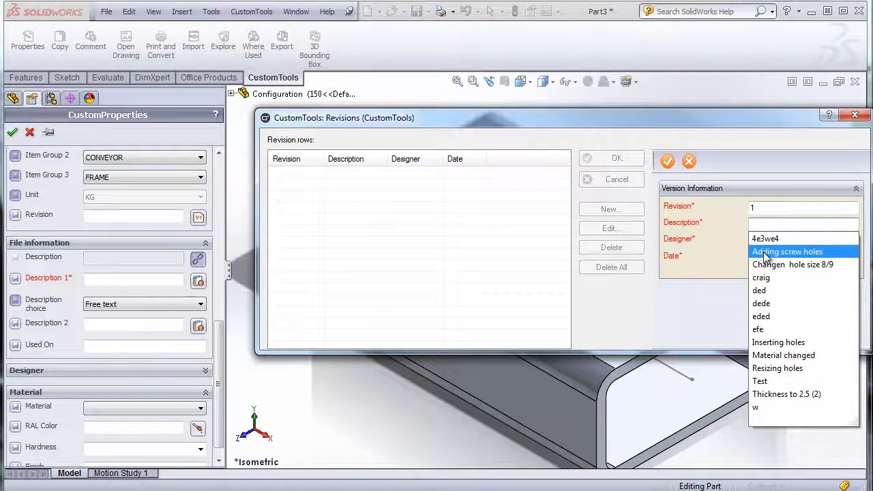
{"action": "left_click", "coordinate": [764, 253]}
{"action": "left_click", "coordinate": [781, 239]}
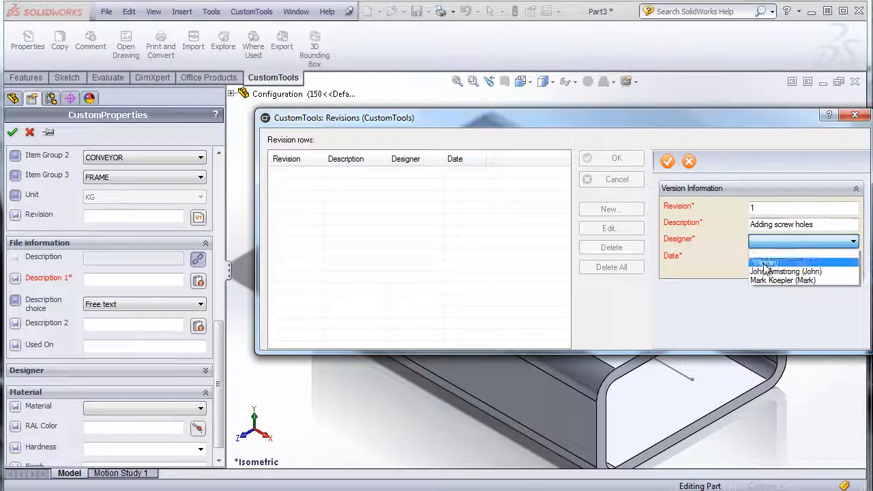
{"action": "left_click", "coordinate": [778, 265]}
{"action": "left_click", "coordinate": [755, 259]}
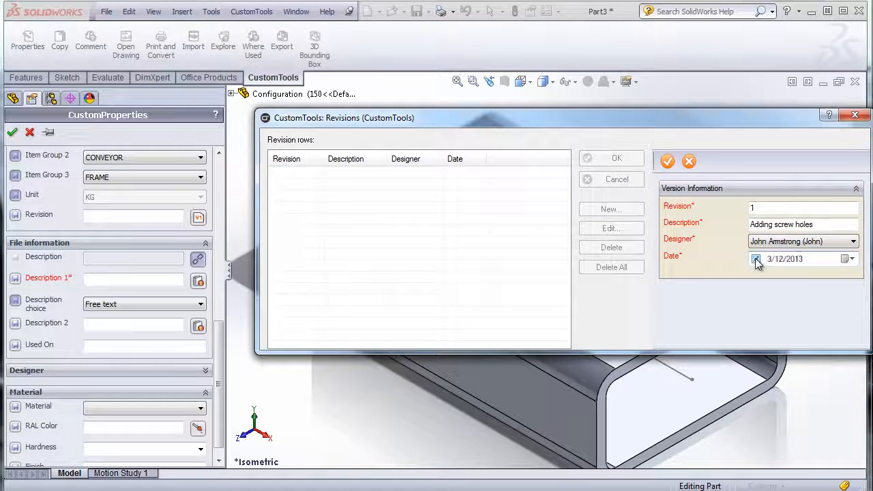
{"action": "left_click", "coordinate": [667, 161]}
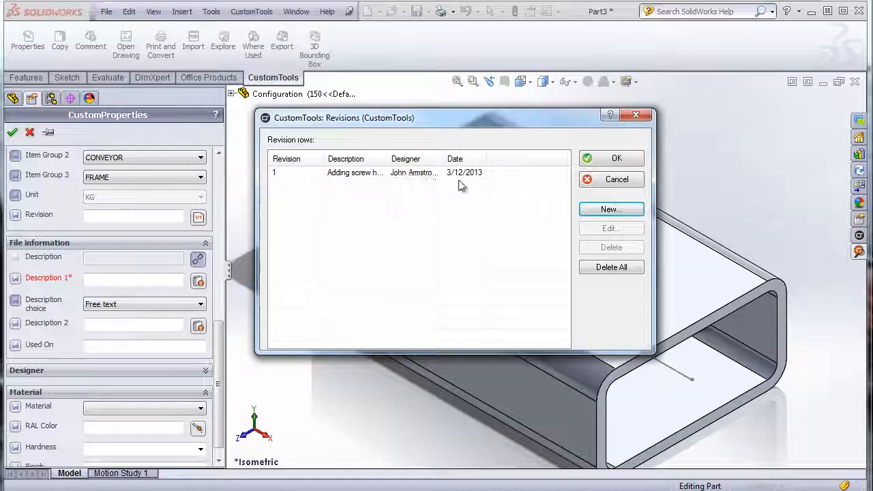
{"action": "left_click", "coordinate": [599, 157]}
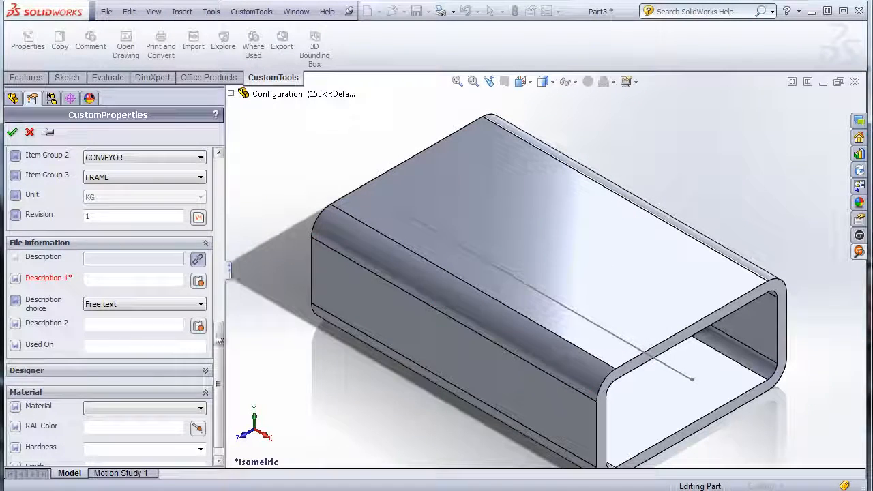
- Review the multilingual contents of the translation dictionary and set Description 1 to BASE from it
{"action": "left_click_drag", "start_coordinate": [218, 335], "coordinate": [219, 343]}
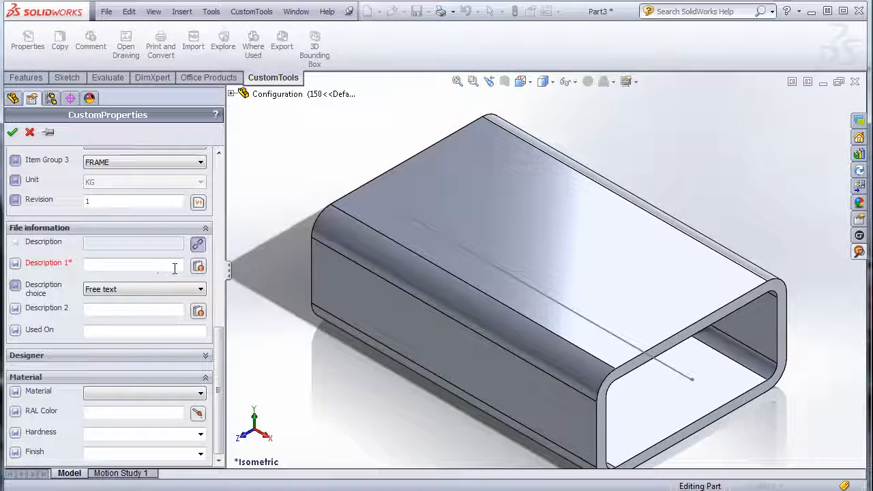
{"action": "left_click", "coordinate": [198, 266]}
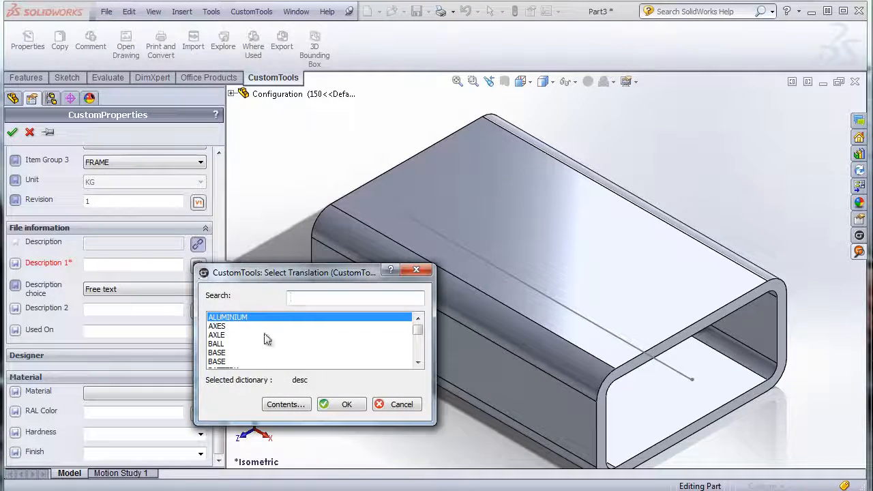
{"action": "left_click", "coordinate": [318, 335]}
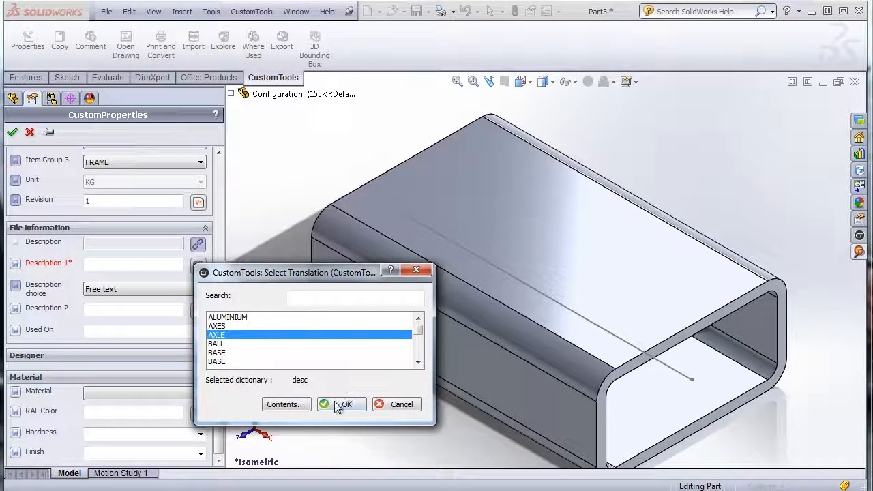
{"action": "left_click", "coordinate": [297, 405]}
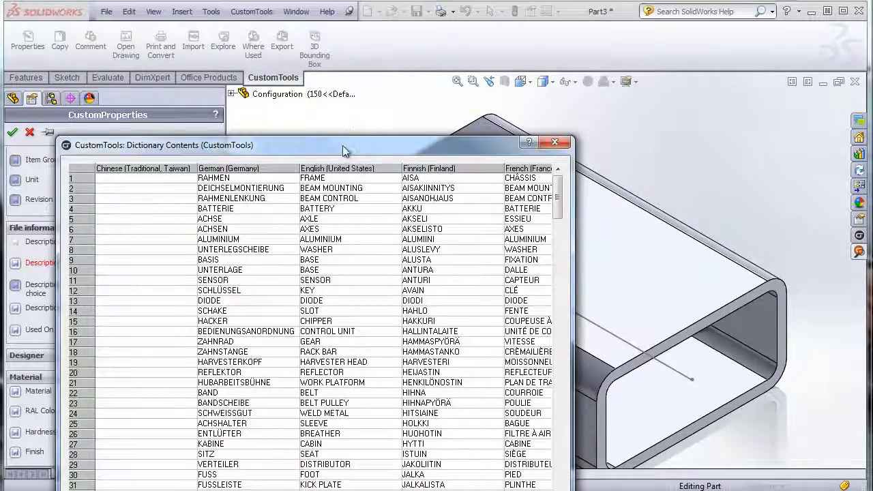
{"action": "left_click_drag", "start_coordinate": [342, 146], "coordinate": [458, 63]}
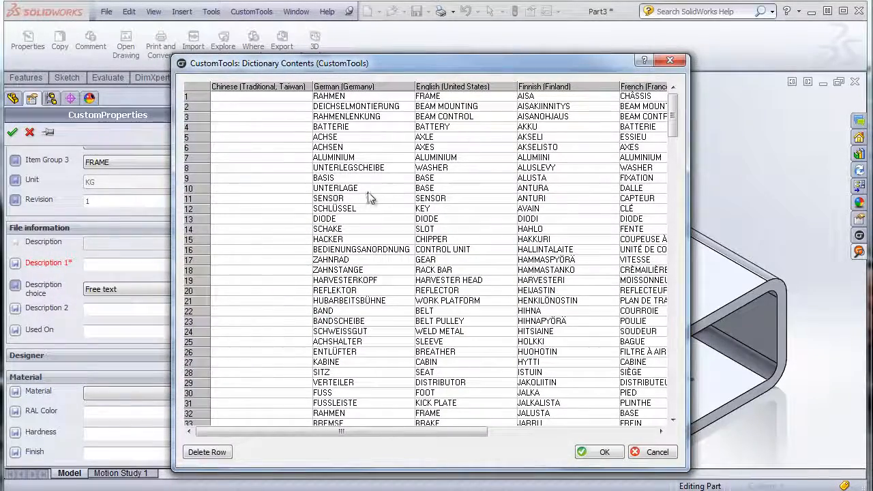
{"action": "left_click", "coordinate": [671, 60]}
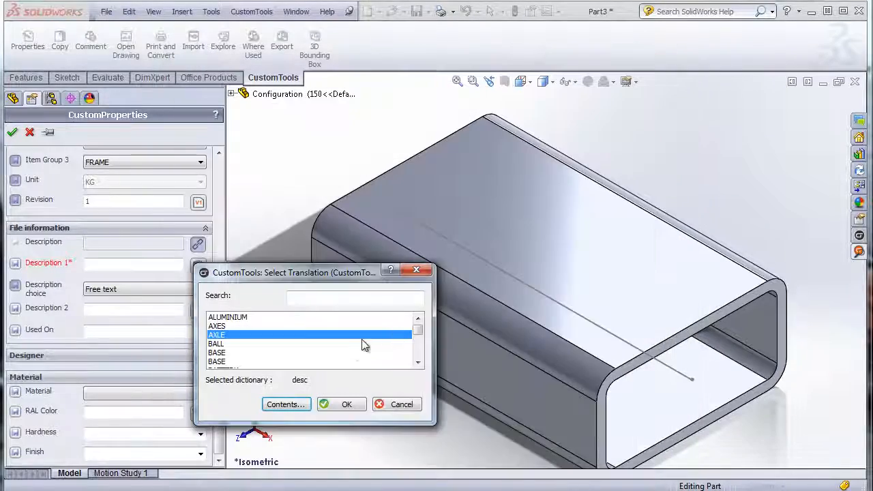
{"action": "left_click", "coordinate": [225, 353]}
{"action": "left_click", "coordinate": [341, 405]}
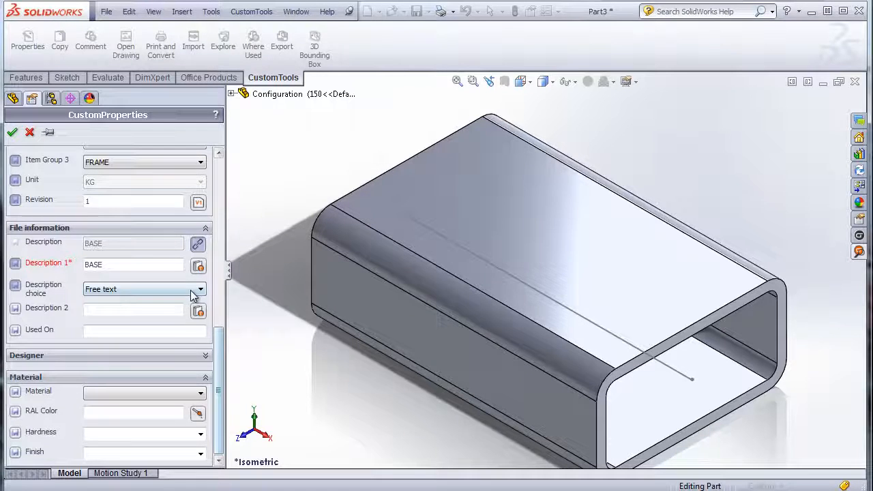
- Set the description choice to Dimensions and fill Description 2 with PART DRAWING from its translation dictionary
{"action": "left_click", "coordinate": [189, 292]}
{"action": "left_click", "coordinate": [167, 308]}
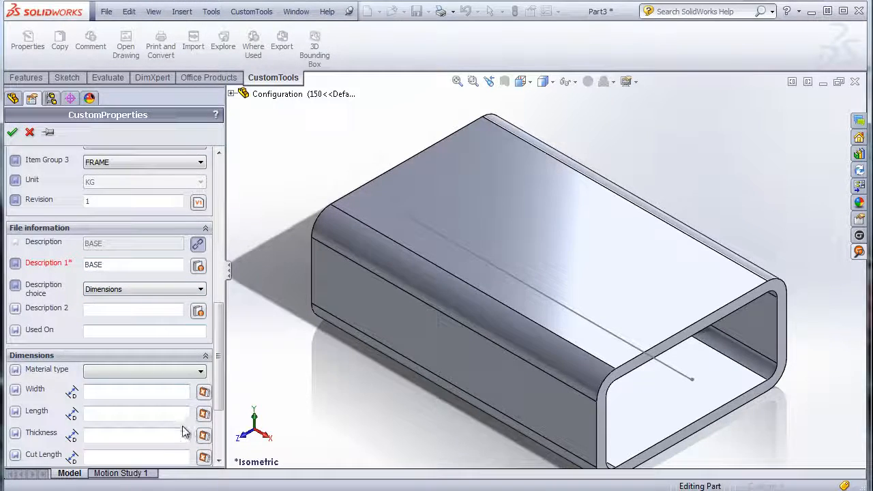
{"action": "left_click", "coordinate": [197, 312]}
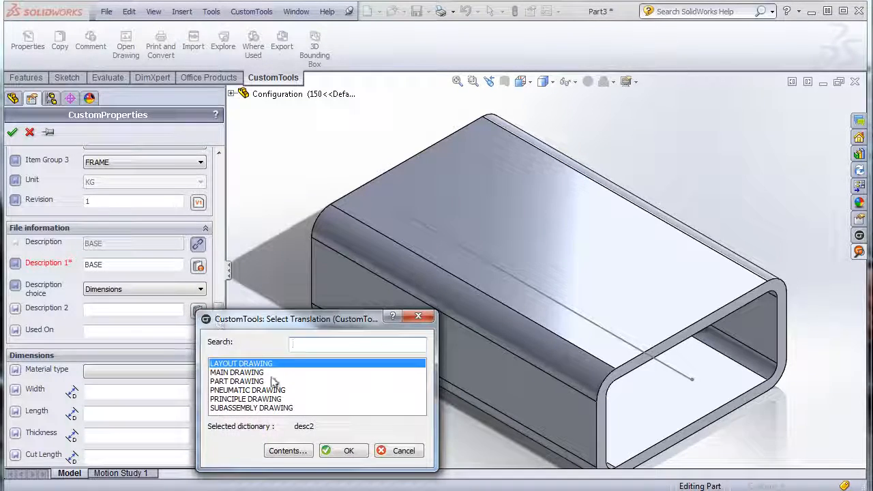
{"action": "left_click", "coordinate": [237, 381]}
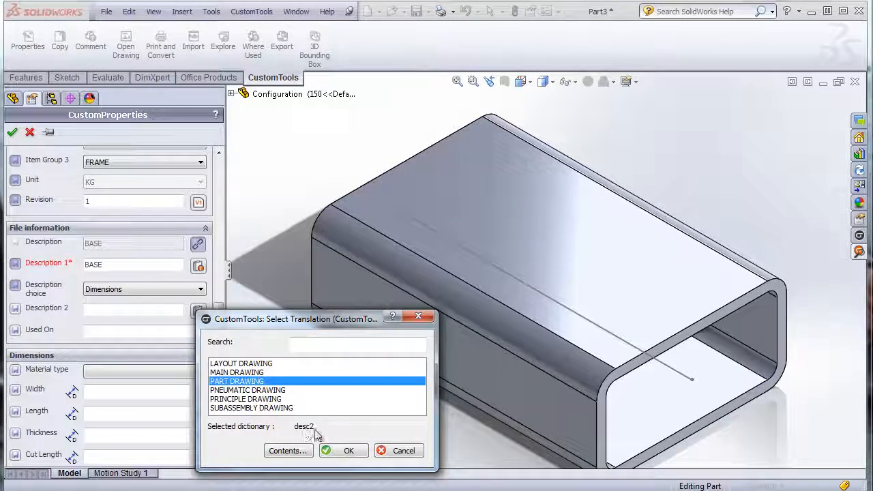
{"action": "left_click", "coordinate": [344, 451]}
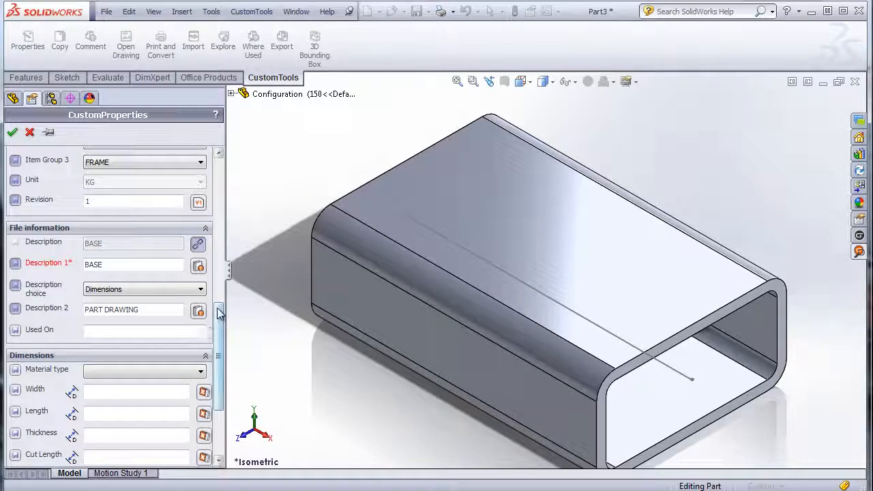
- Set the material type to Hollow Bar and take width 100, length 150 and thickness 5 from the model's dimensions
{"action": "left_click_drag", "start_coordinate": [219, 314], "coordinate": [212, 373]}
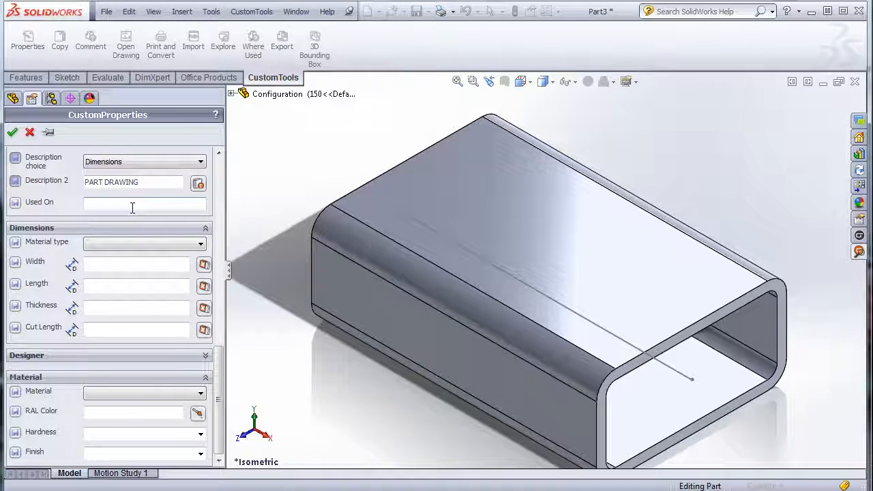
{"action": "left_click", "coordinate": [162, 244]}
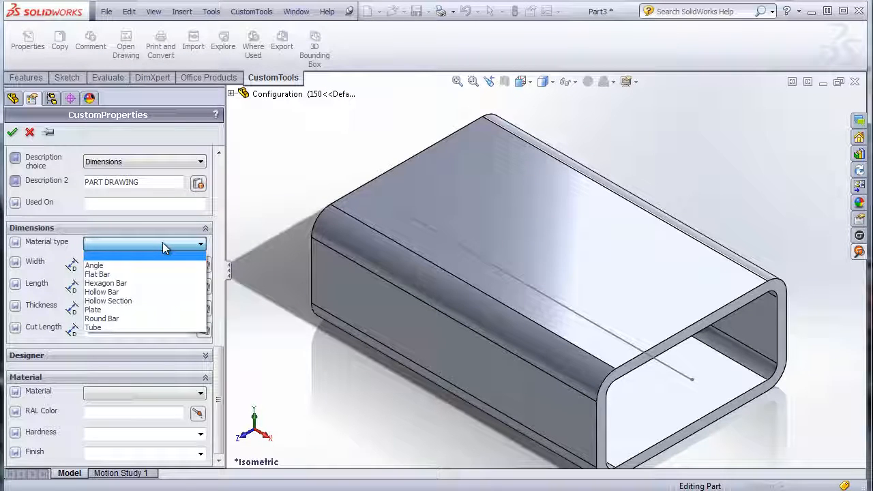
{"action": "left_click", "coordinate": [163, 294]}
{"action": "left_click", "coordinate": [123, 265]}
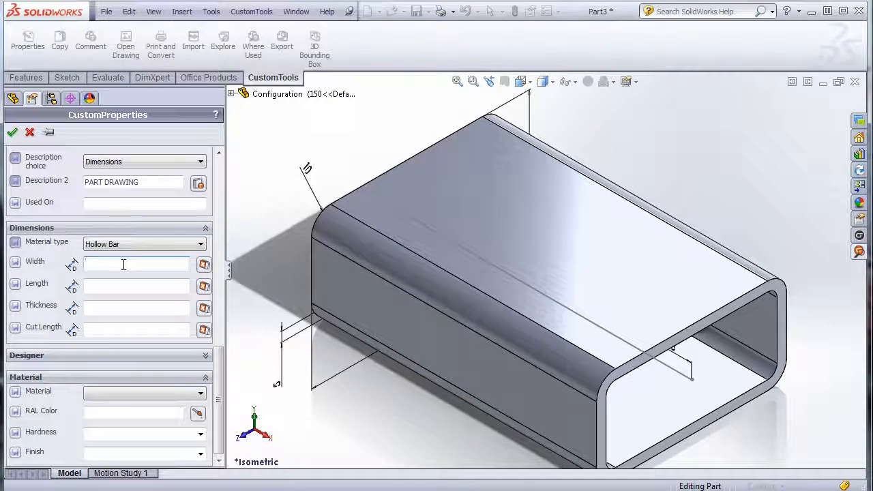
{"action": "left_click", "coordinate": [396, 335]}
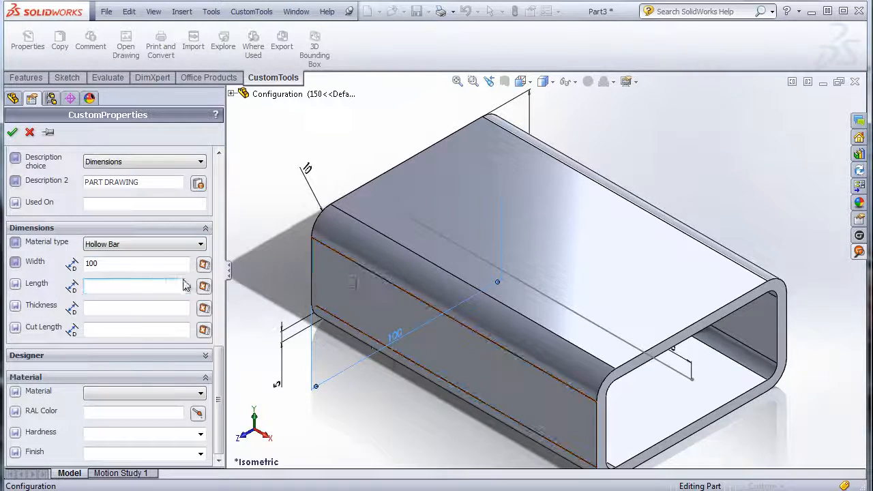
{"action": "left_click", "coordinate": [672, 350]}
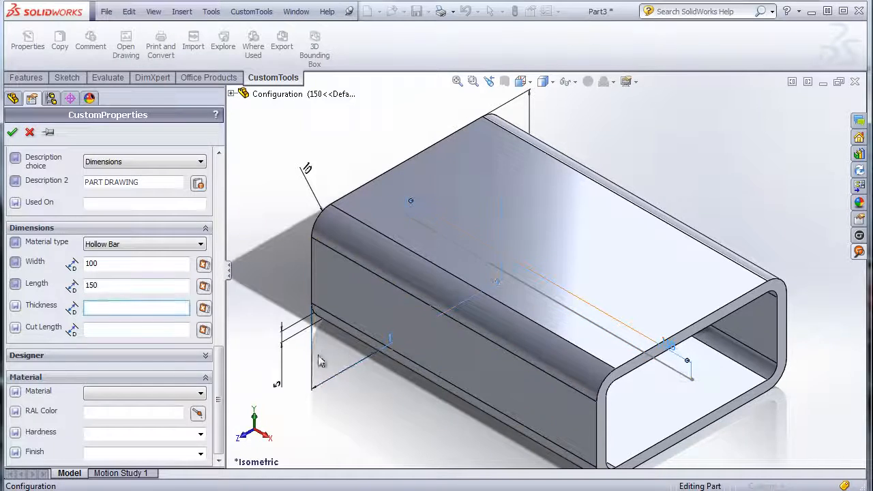
{"action": "left_click", "coordinate": [277, 386]}
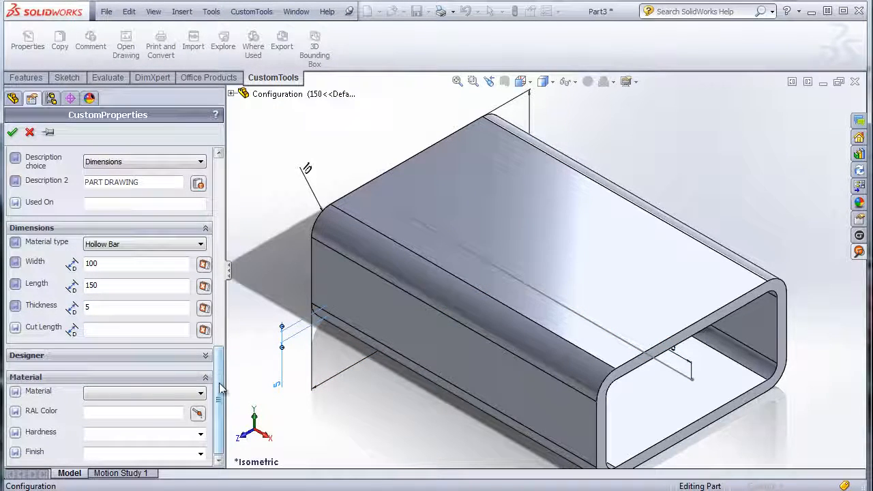
- Expand the designer information and set DrawnBy to JAM
{"action": "left_click", "coordinate": [205, 356]}
{"action": "left_click", "coordinate": [200, 372]}
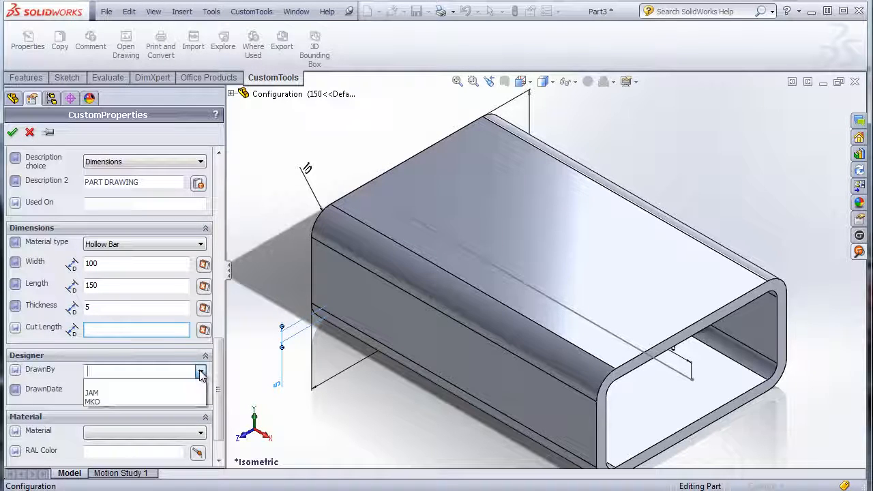
{"action": "left_click", "coordinate": [176, 395]}
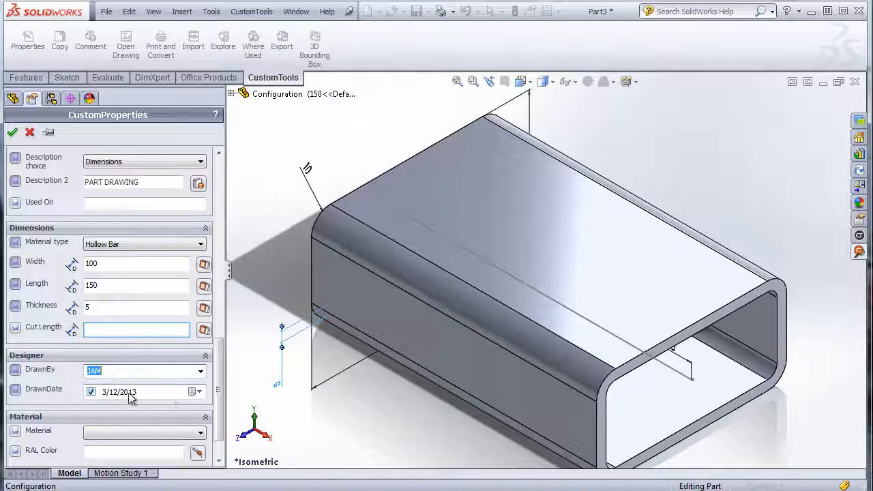
- Assign 1060 Alloy as the part's material
{"action": "scroll", "coordinate": [205, 382], "scroll_direction": "down", "scroll_amount": 2}
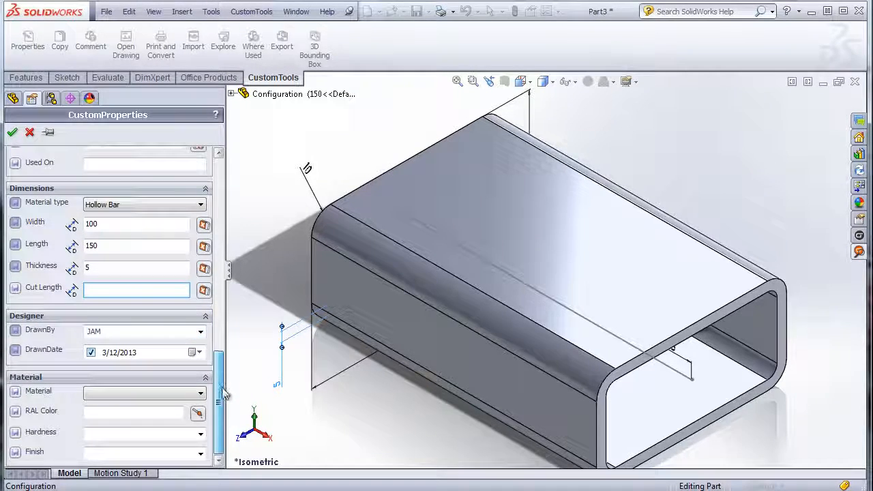
{"action": "left_click", "coordinate": [186, 399]}
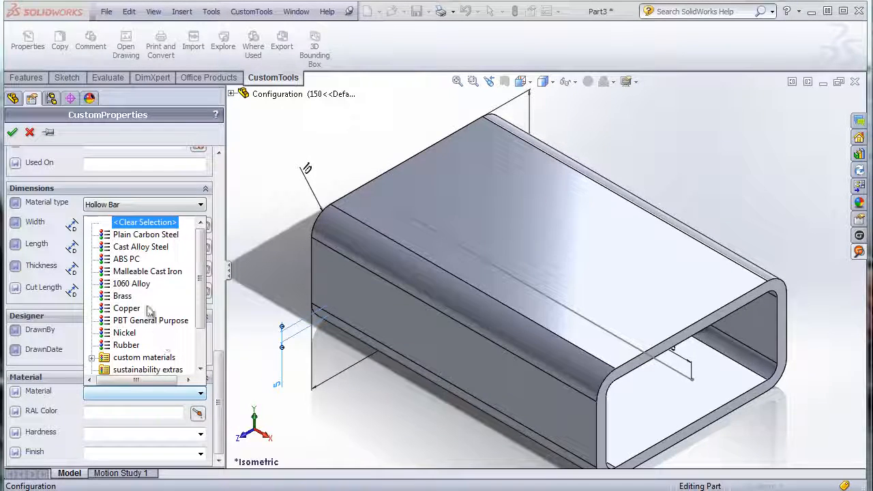
{"action": "left_click", "coordinate": [137, 283]}
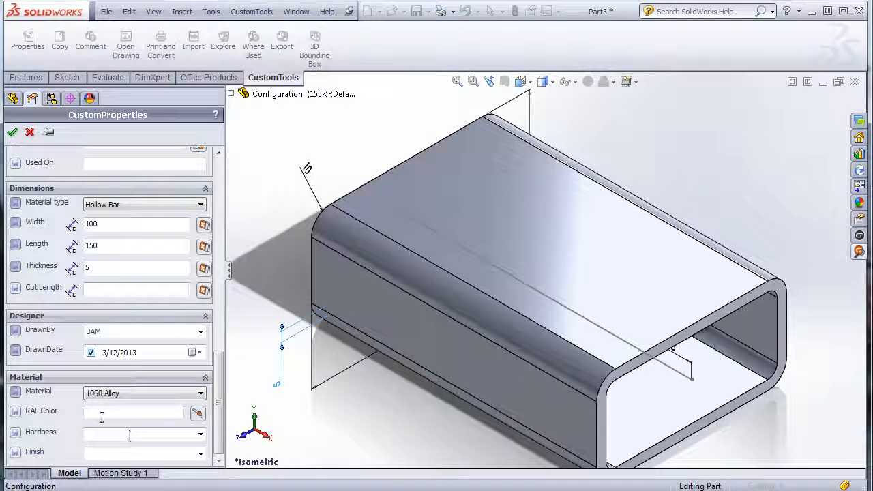
- Set the RAL color to RAL 2000 Yellow orange from the RAL color list
{"action": "left_click", "coordinate": [197, 414]}
{"action": "left_click_drag", "start_coordinate": [270, 369], "coordinate": [388, 196]}
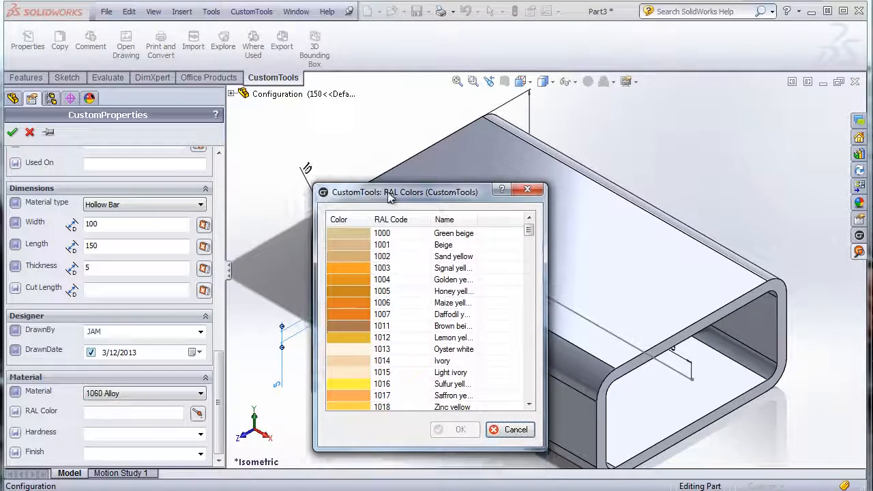
{"action": "left_click", "coordinate": [470, 268]}
{"action": "scroll", "coordinate": [473, 287], "scroll_direction": "down", "scroll_amount": 6}
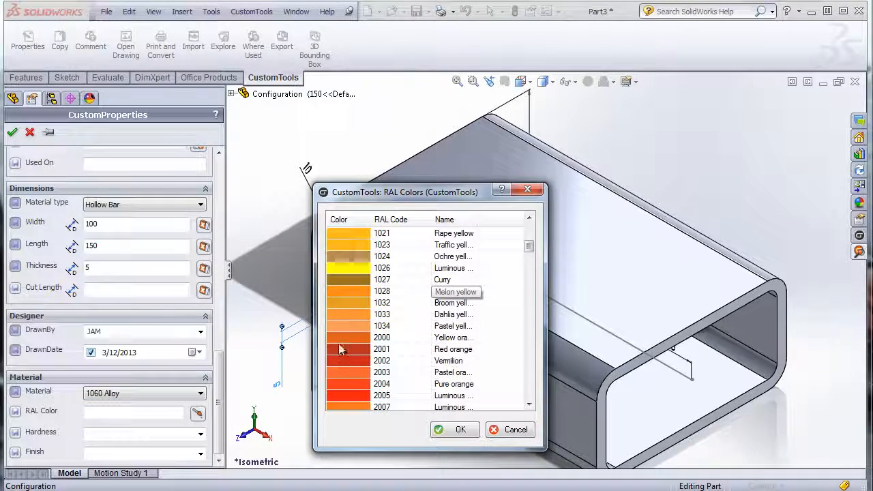
{"action": "left_click", "coordinate": [339, 338]}
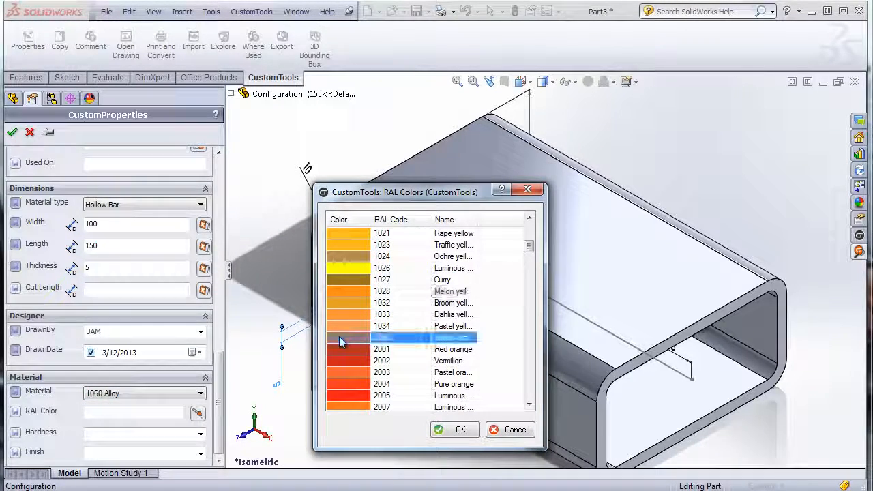
{"action": "left_click", "coordinate": [458, 429]}
- Set the hardness to Rc 54-56 and the finish to Abrading, and apply the custom properties to the part
{"action": "left_click", "coordinate": [201, 435]}
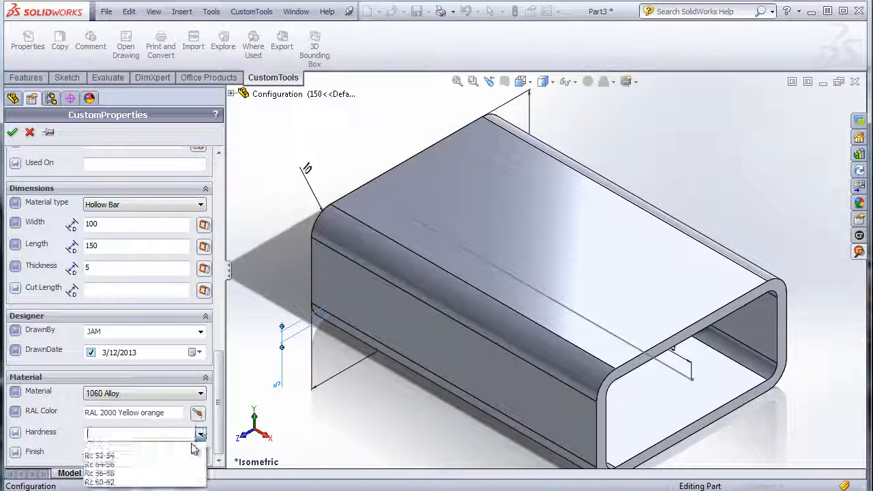
{"action": "left_click", "coordinate": [168, 467]}
{"action": "left_click", "coordinate": [201, 454]}
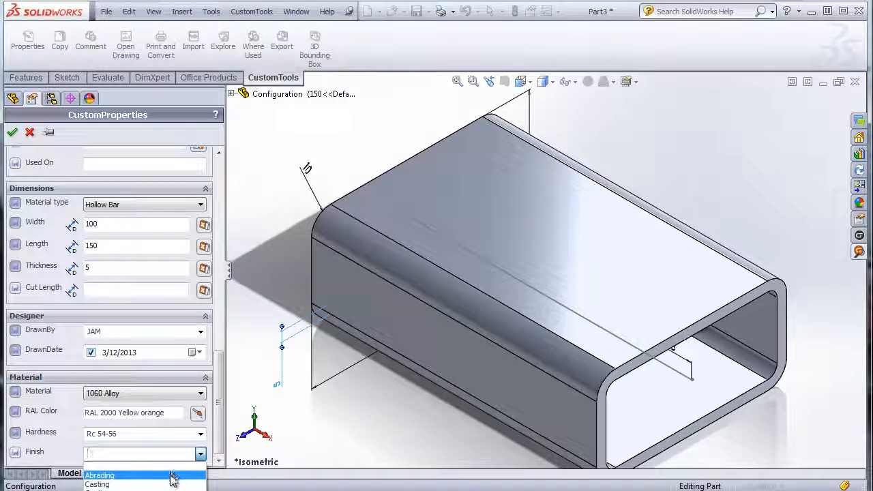
{"action": "left_click", "coordinate": [171, 475]}
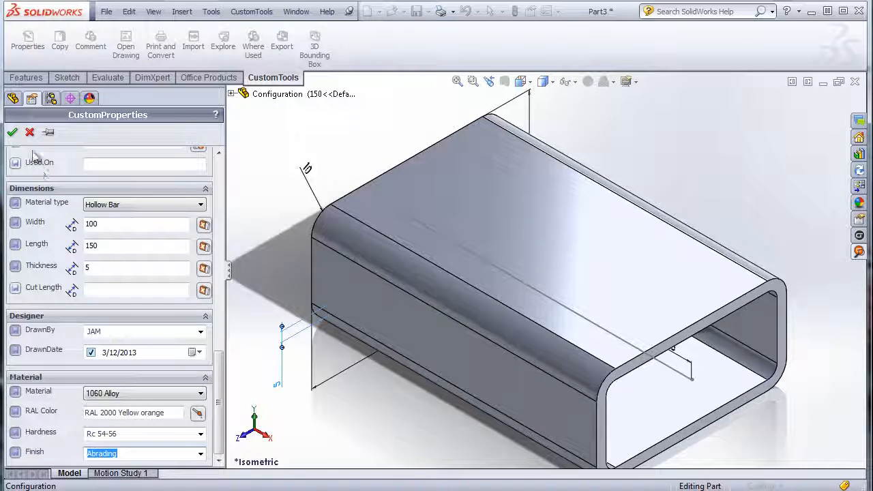
{"action": "left_click", "coordinate": [11, 132]}
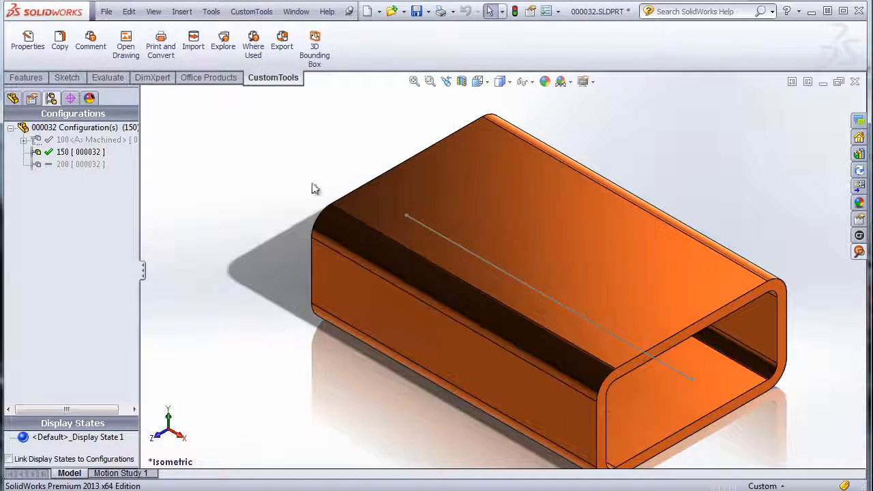
- Search the CustomTools database for models with Conveyor in the description, review the results and close them without opening a file
{"action": "left_click", "coordinate": [857, 253]}
{"action": "left_click", "coordinate": [681, 100]}
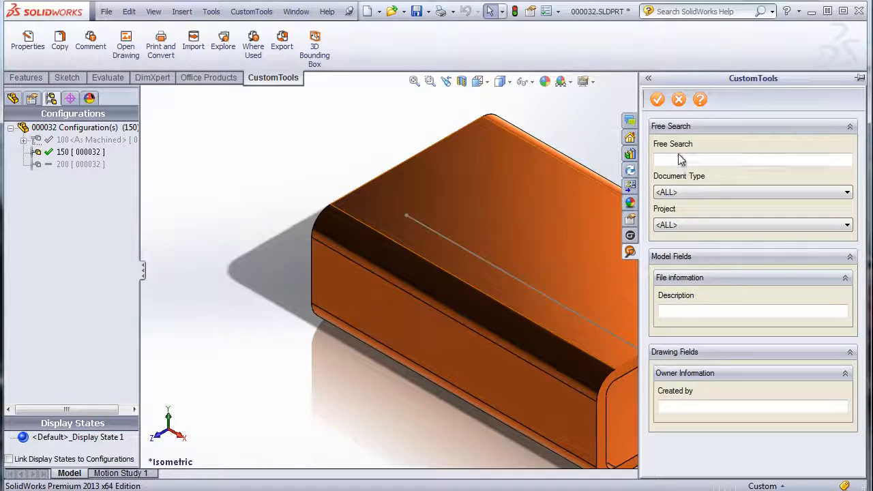
{"action": "left_click", "coordinate": [688, 308]}
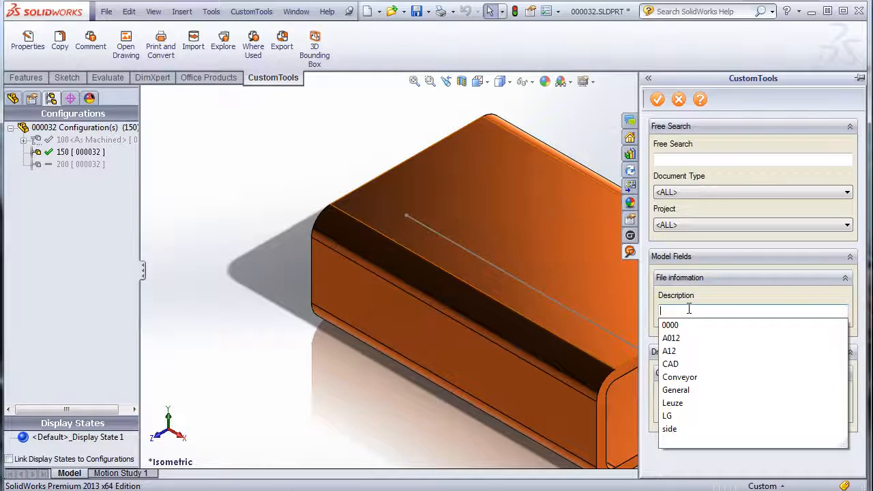
{"action": "left_click", "coordinate": [674, 377]}
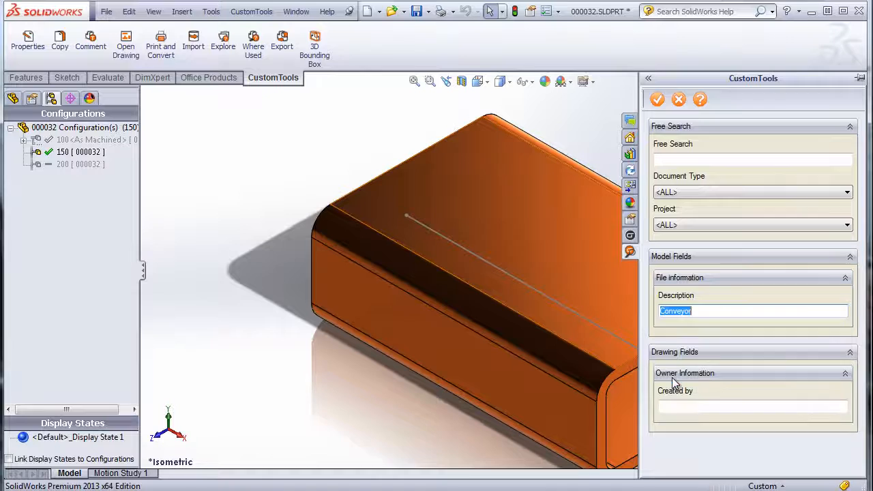
{"action": "left_click", "coordinate": [657, 100]}
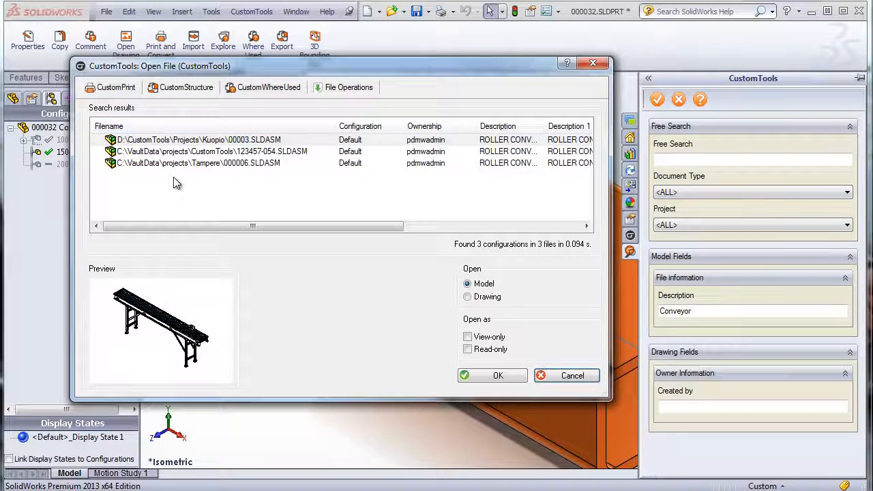
{"action": "left_click", "coordinate": [582, 376]}
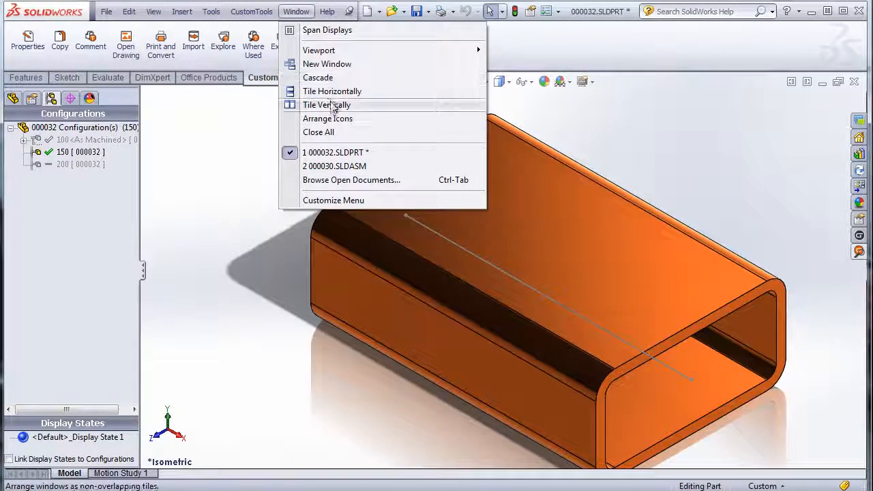
- Tile the part and assembly windows vertically and check the Used On field in the part's custom properties without applying anything
{"action": "left_click", "coordinate": [328, 105]}
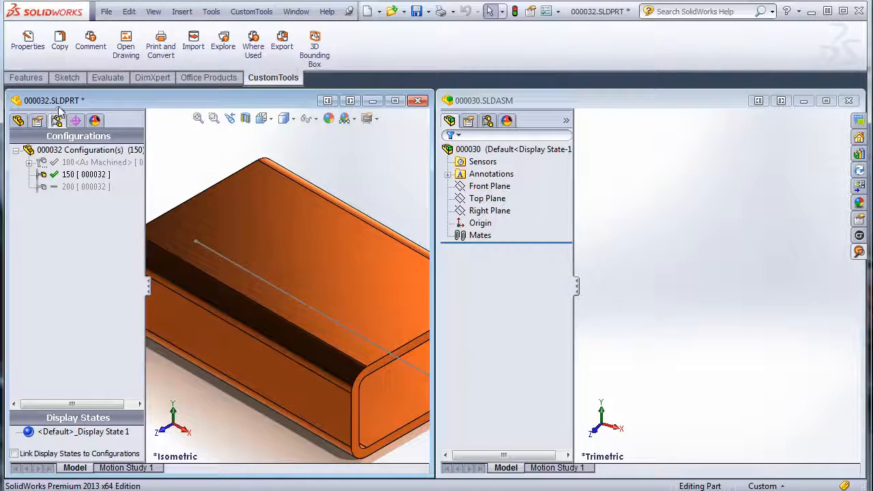
{"action": "left_click", "coordinate": [31, 38]}
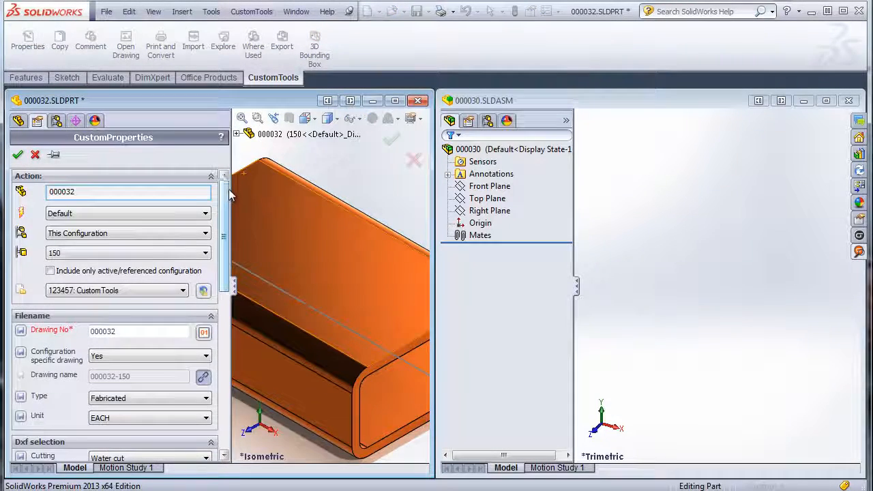
{"action": "left_click_drag", "start_coordinate": [224, 196], "coordinate": [225, 307]}
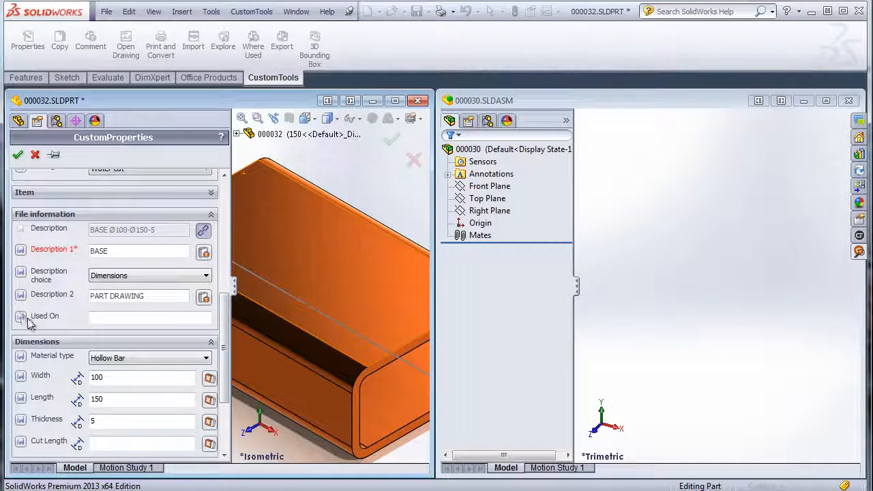
{"action": "left_click", "coordinate": [35, 155]}
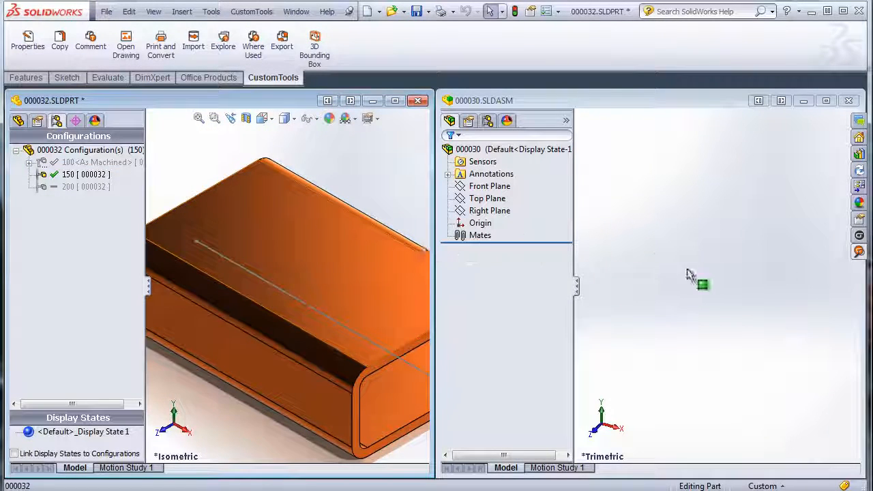
- Insert part 000032 into assembly 000030 and save while editing the component in the assembly context
{"action": "left_click_drag", "start_coordinate": [309, 243], "coordinate": [730, 280]}
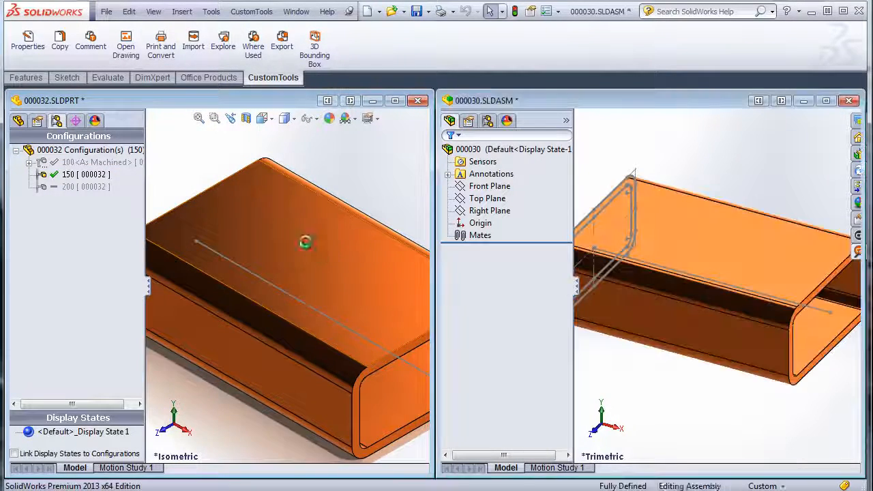
{"action": "left_click", "coordinate": [730, 280]}
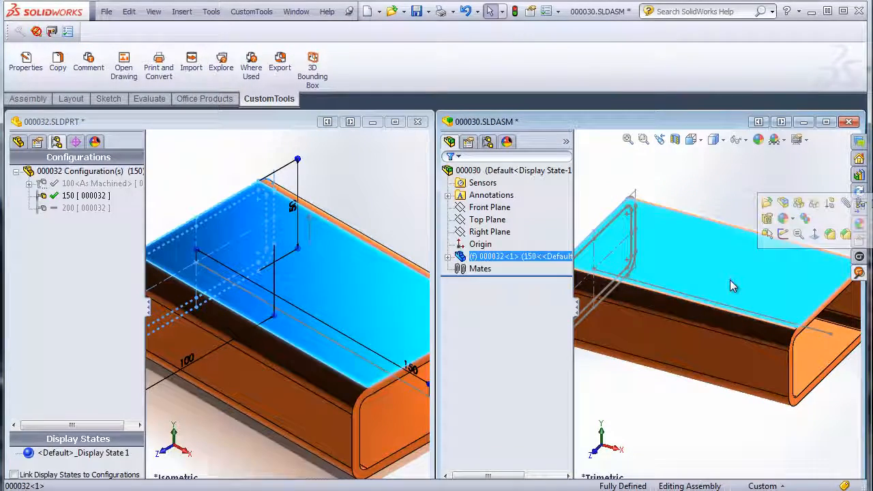
{"action": "left_click", "coordinate": [759, 204]}
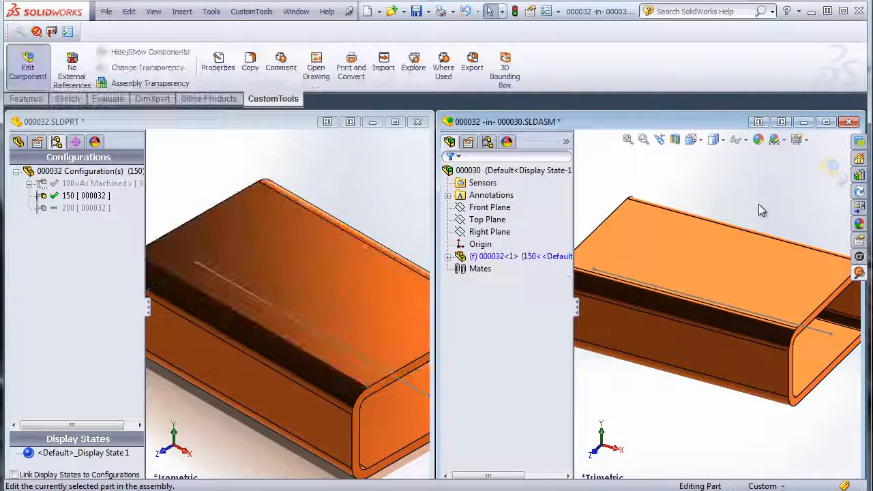
{"action": "left_click", "coordinate": [729, 287]}
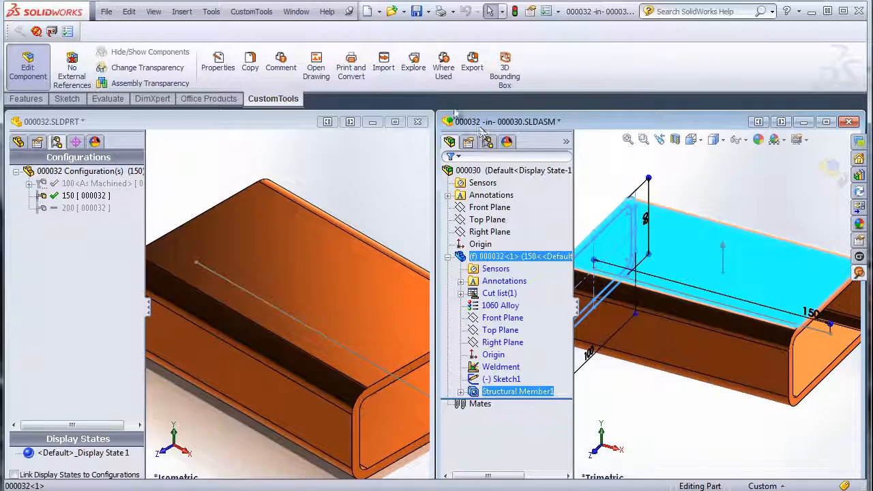
{"action": "left_click", "coordinate": [416, 13]}
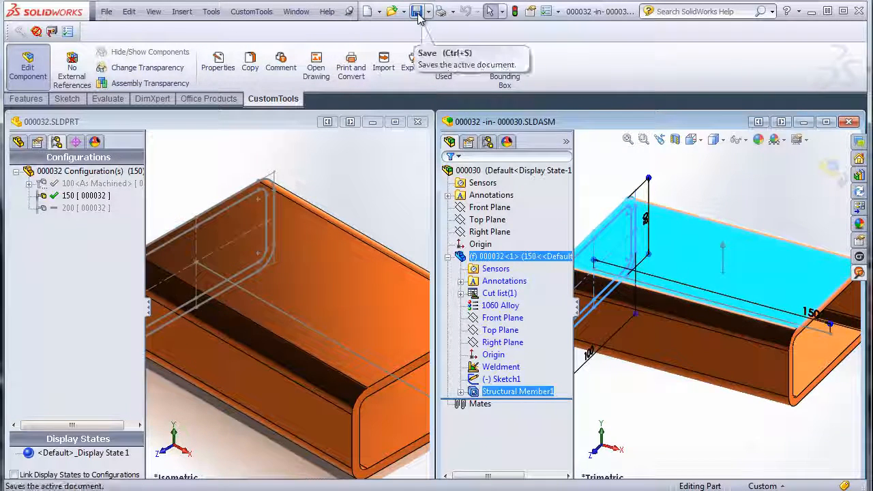
- Check the Used On field in the custom properties of part 000032 and apply the properties
{"action": "left_click", "coordinate": [307, 312]}
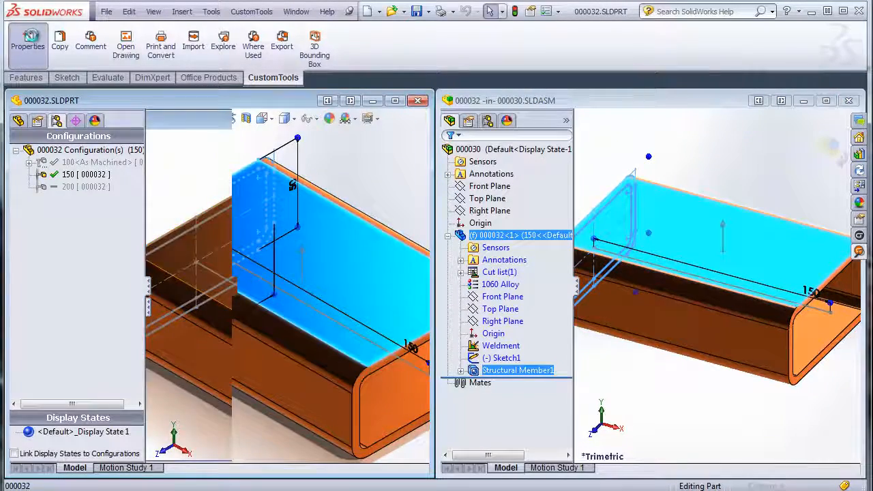
{"action": "left_click", "coordinate": [30, 37]}
{"action": "scroll", "coordinate": [121, 370], "scroll_direction": "down", "scroll_amount": 10}
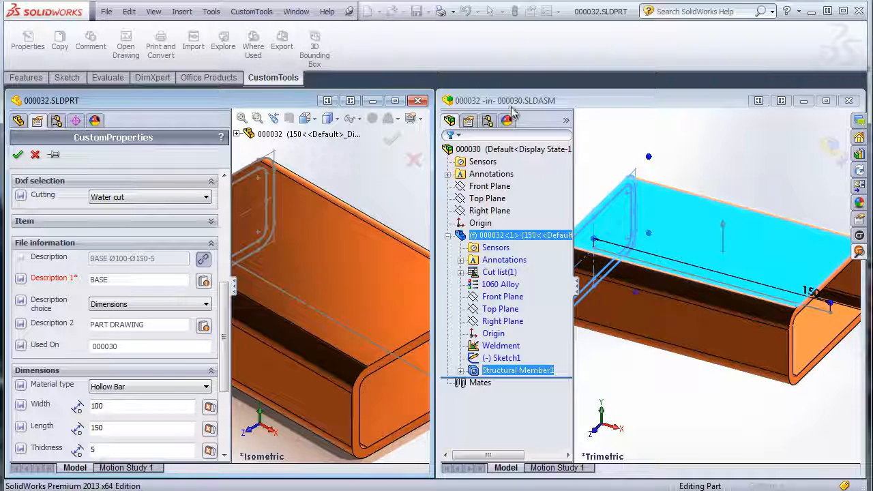
{"action": "left_click", "coordinate": [18, 155]}
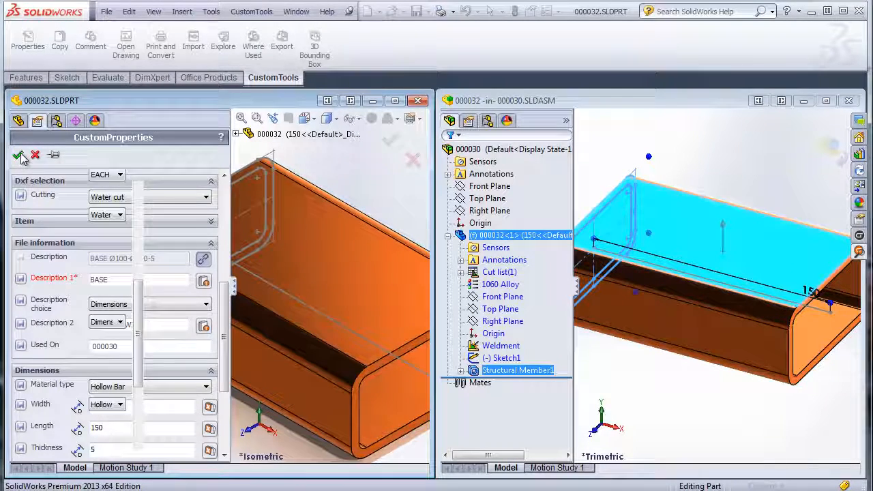